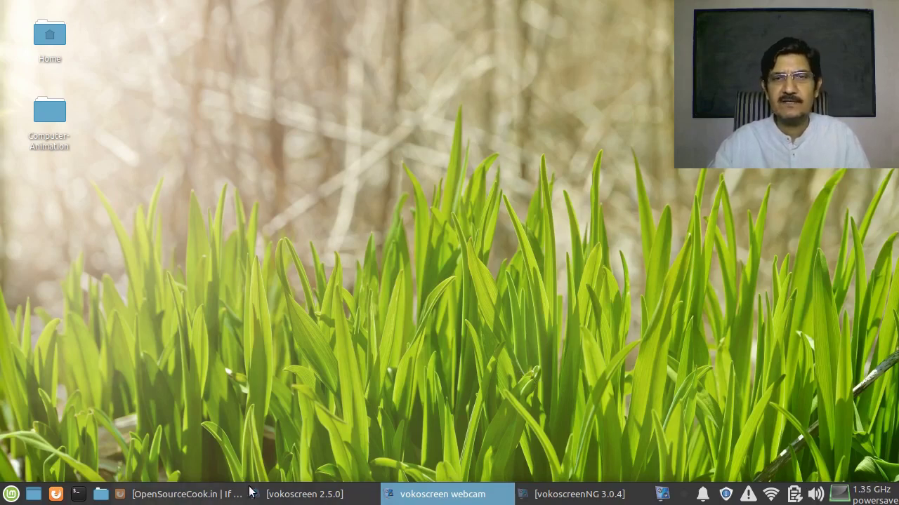
# Bring up the vokoscreenNG window and choose the eDP-1 : 1280 x 720 display for full-screen capture
pyautogui.click(556, 495)
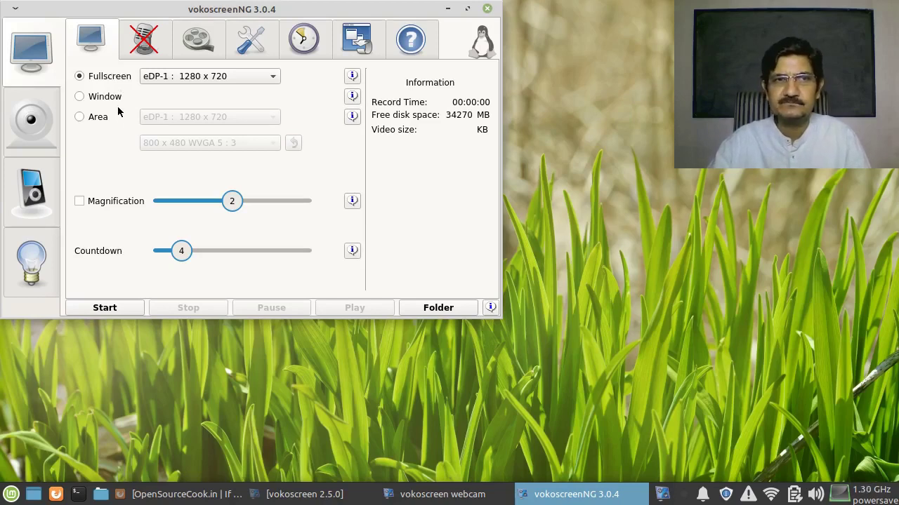
pyautogui.click(181, 75)
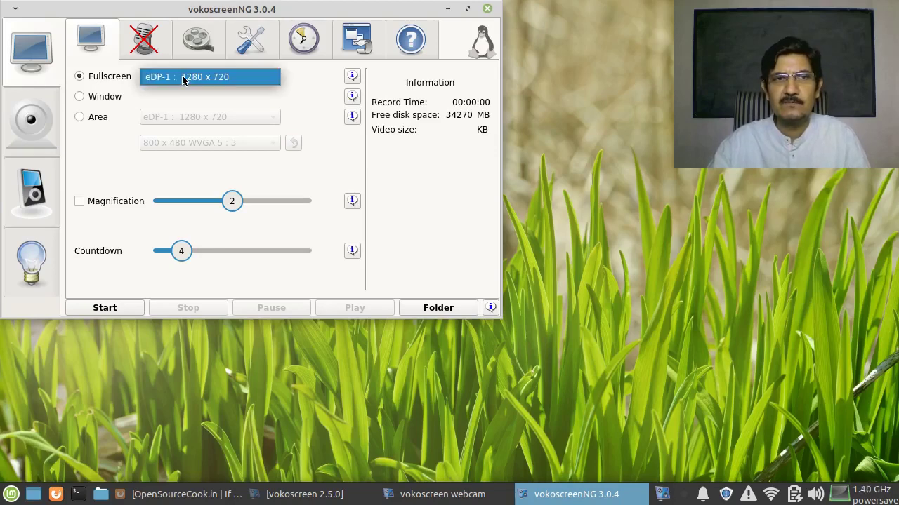
pyautogui.click(182, 75)
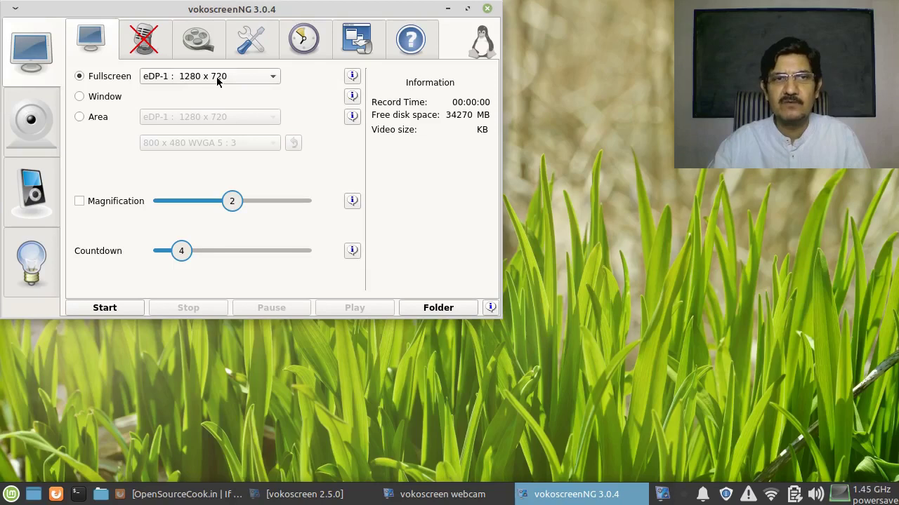
# Try the Window capture mode, switch to Area capture, and move the capture frame around the desktop
pyautogui.click(102, 96)
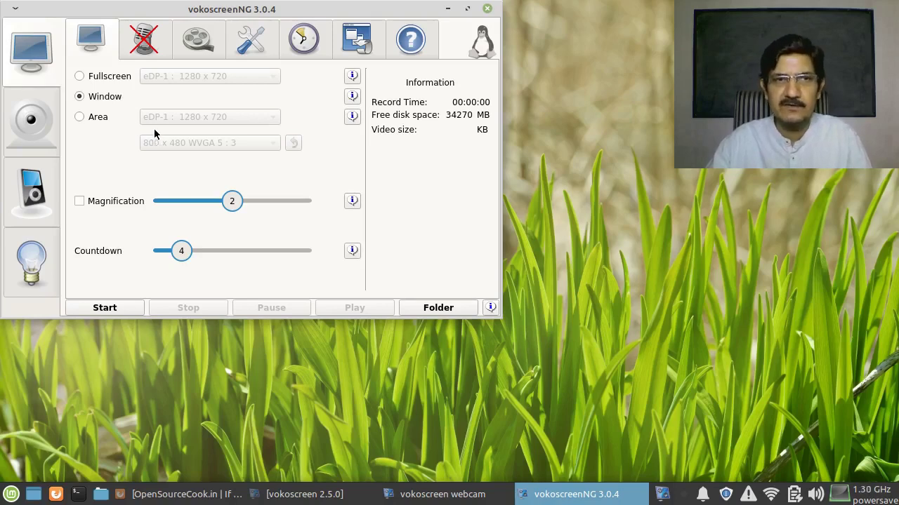
pyautogui.click(97, 119)
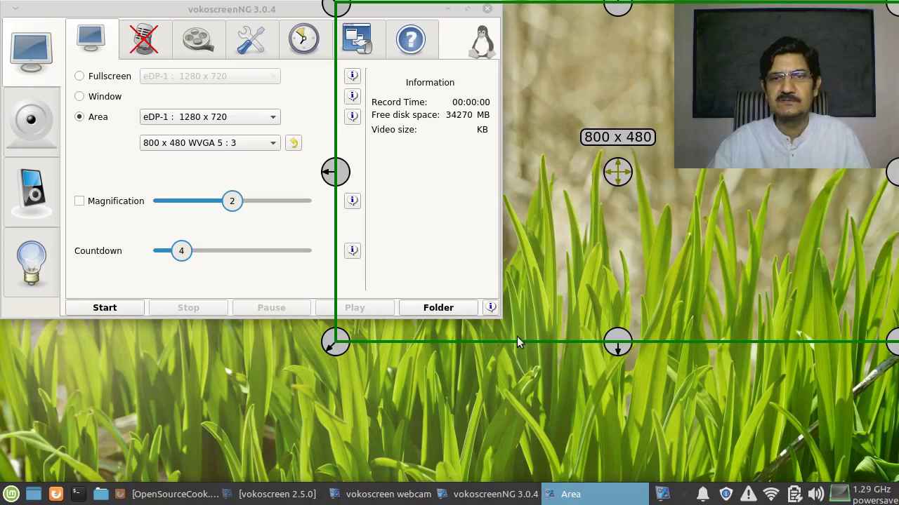
pyautogui.moveTo(621, 172); pyautogui.dragTo(548, 203)
pyautogui.moveTo(265, 379)
pyautogui.mouseDown()
pyautogui.moveTo(203, 422)
pyautogui.moveTo(287, 359)
pyautogui.moveTo(292, 387)
pyautogui.moveTo(280, 380)
pyautogui.mouseUp()
pyautogui.moveTo(557, 210); pyautogui.dragTo(547, 226)
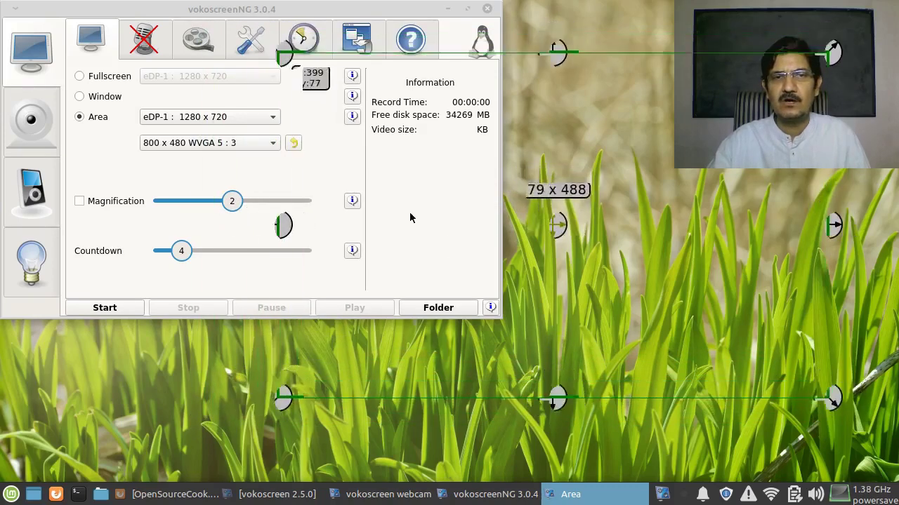
# Set the capture area preset to 800 x 600 SVGA 4 : 3 and reposition its frame on the desktop
pyautogui.click(203, 144)
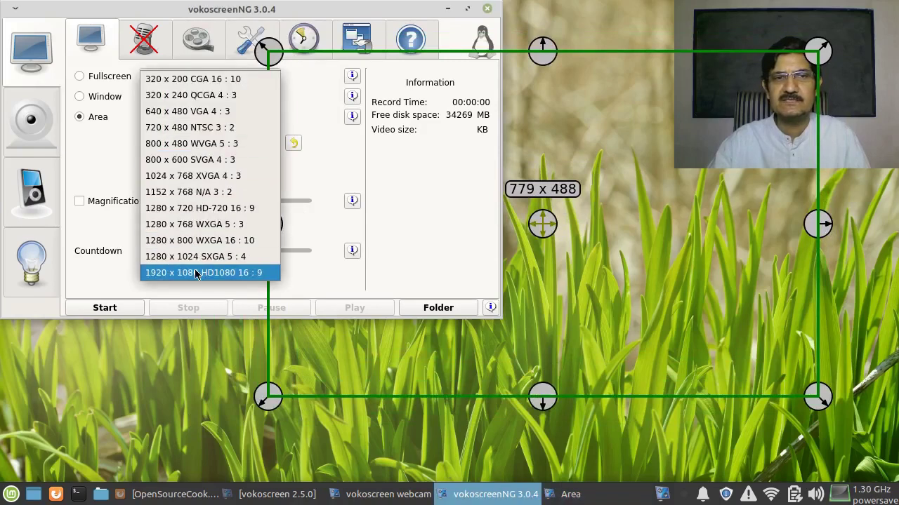
pyautogui.click(219, 160)
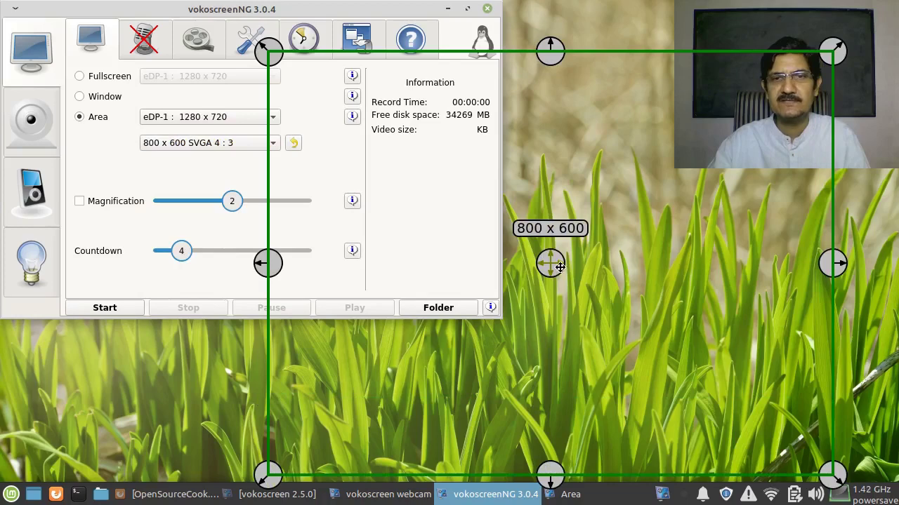
pyautogui.moveTo(550, 264); pyautogui.dragTo(286, 197)
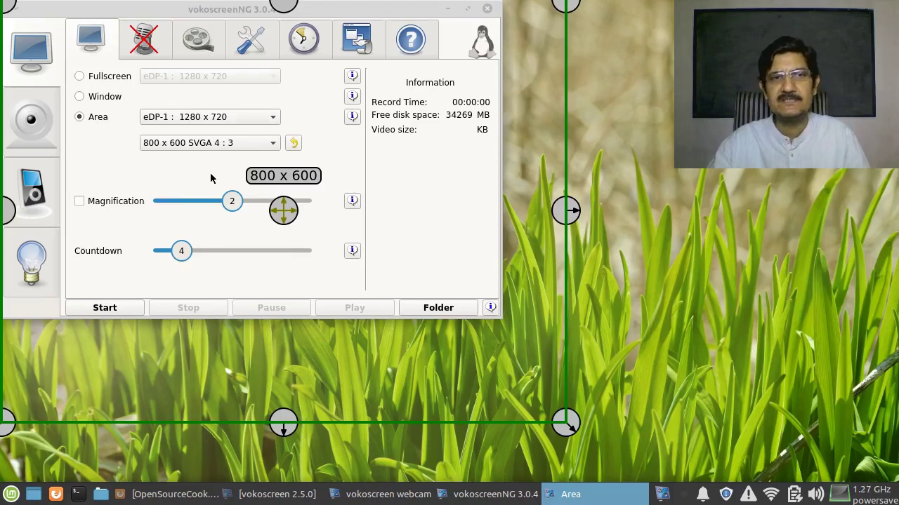
pyautogui.moveTo(284, 210); pyautogui.dragTo(462, 221)
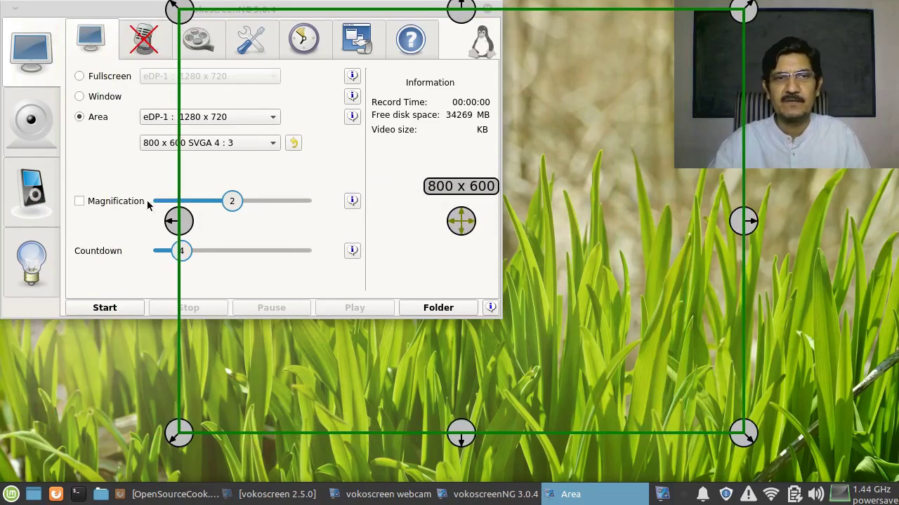
# Return to Fullscreen capture and try the magnification option by switching it on and off again
pyautogui.click(93, 77)
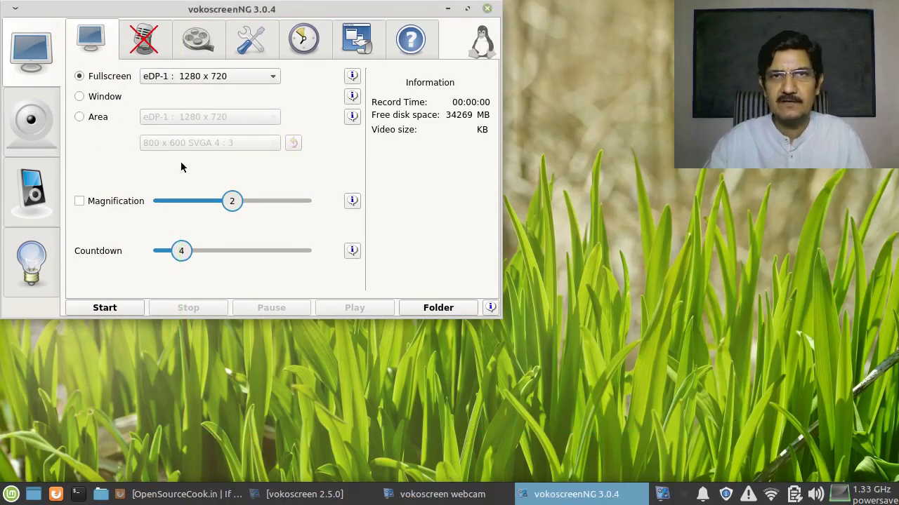
pyautogui.click(133, 207)
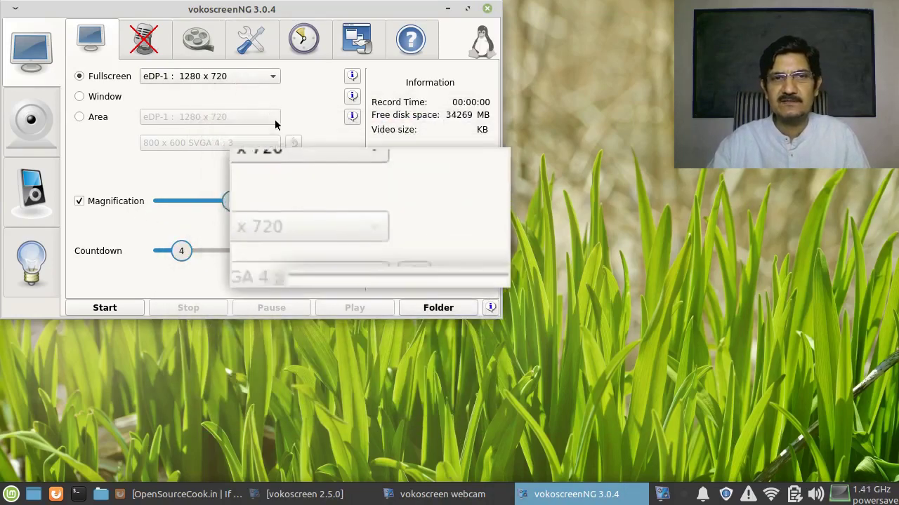
pyautogui.click(110, 202)
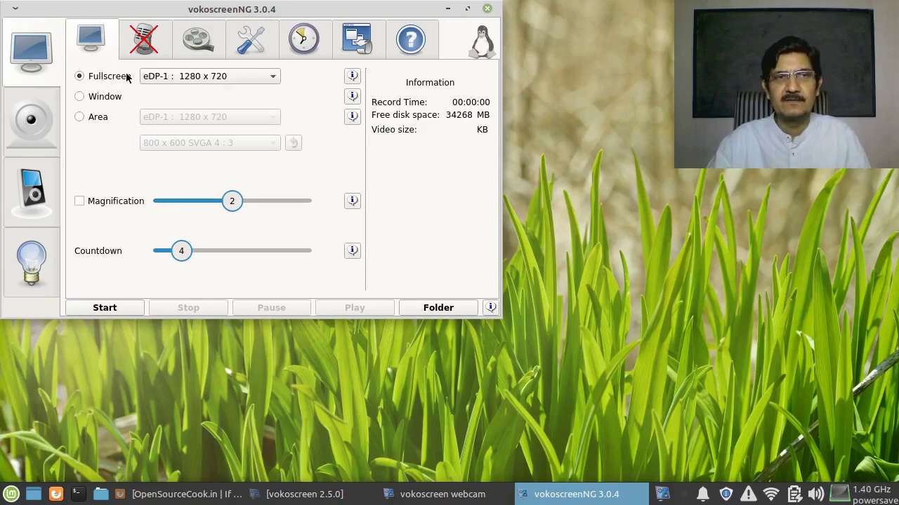
# Enable Built-in Audio Analog Stereo as the audio source for the recording
pyautogui.click(144, 44)
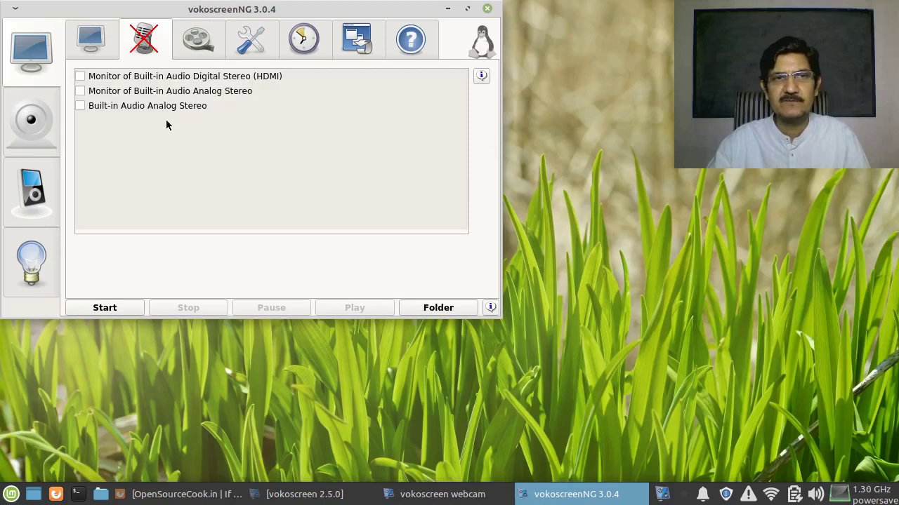
pyautogui.click(80, 104)
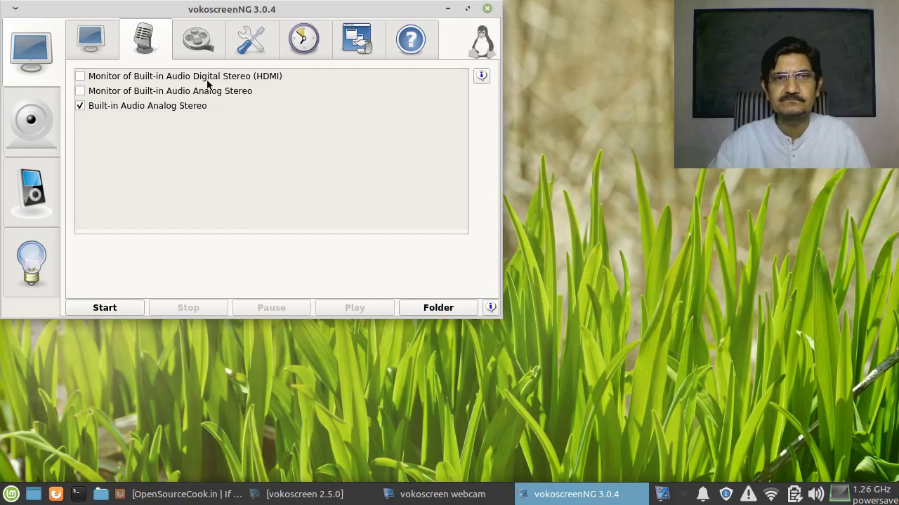
# Set the recording format to mp4 and toggle the option that leaves out the mouse cursor on and back off
pyautogui.click(200, 40)
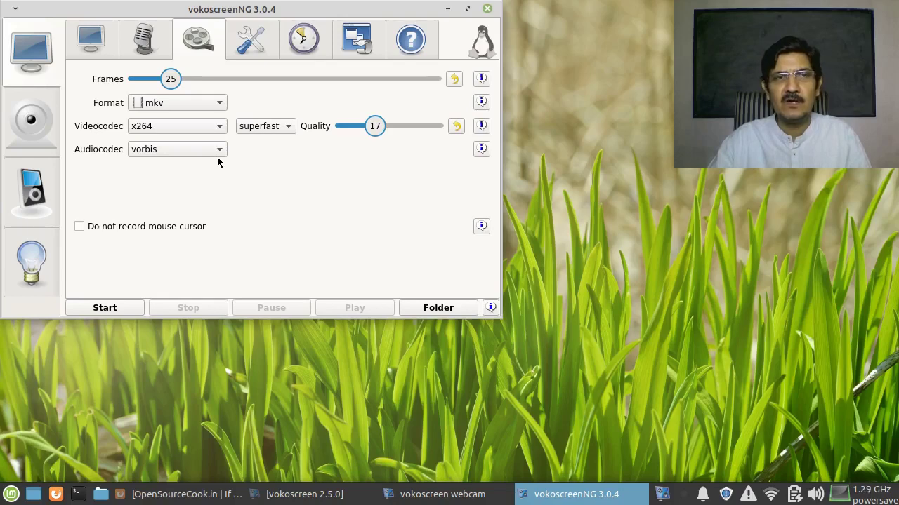
pyautogui.click(218, 104)
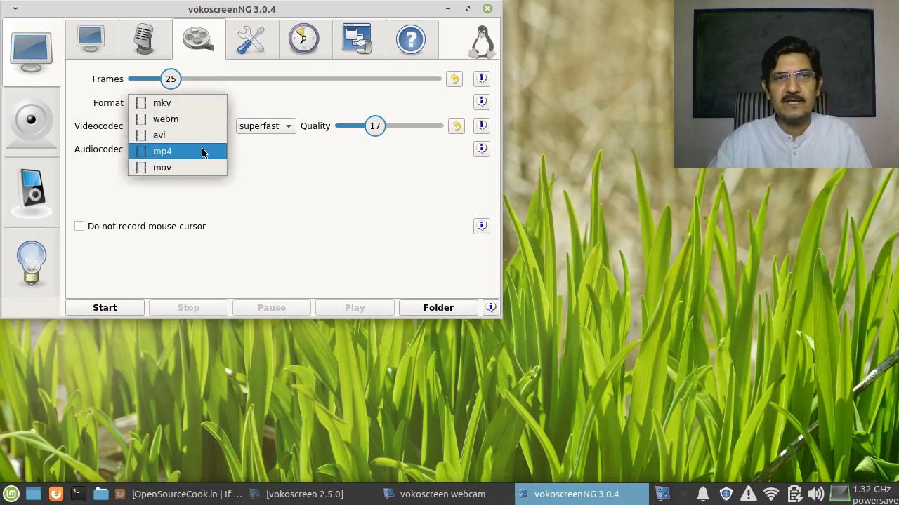
pyautogui.press('Escape')
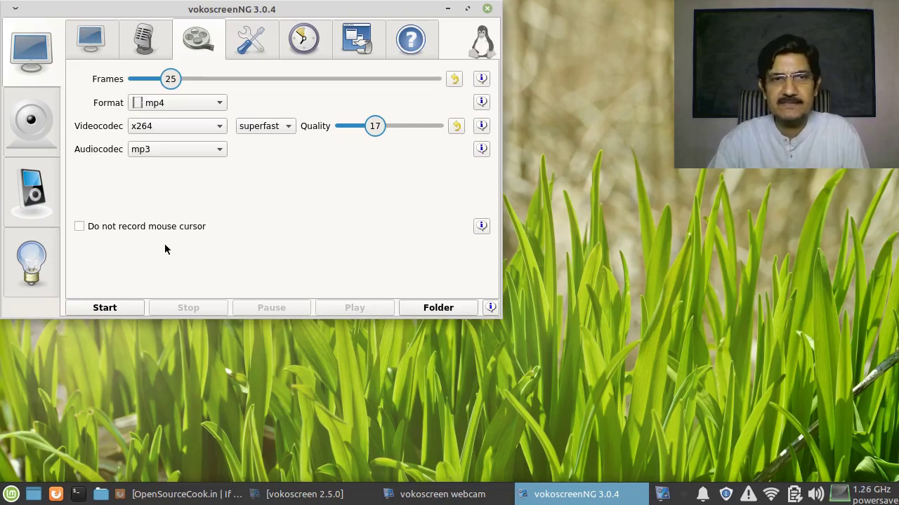
pyautogui.click(80, 227)
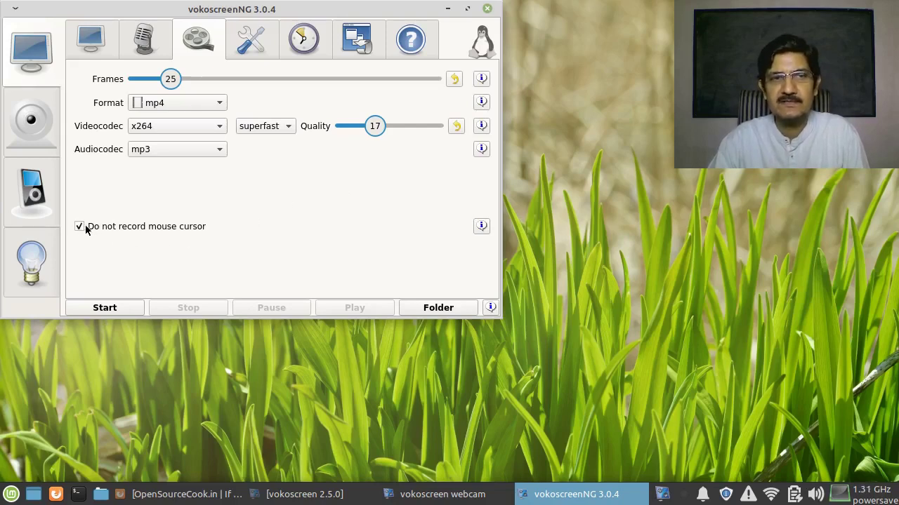
pyautogui.click(140, 230)
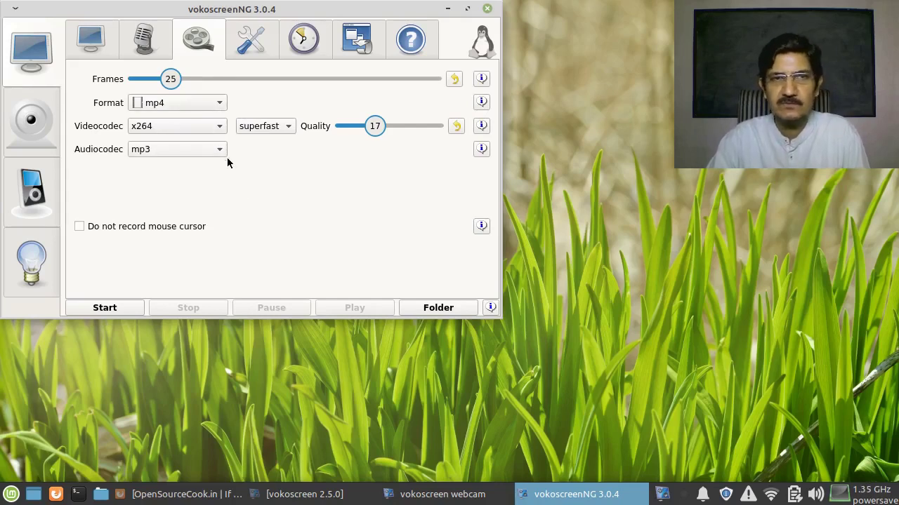
# Set the limit of free disk space to 500 megabytes and have the window minimized when recording starts
pyautogui.click(250, 44)
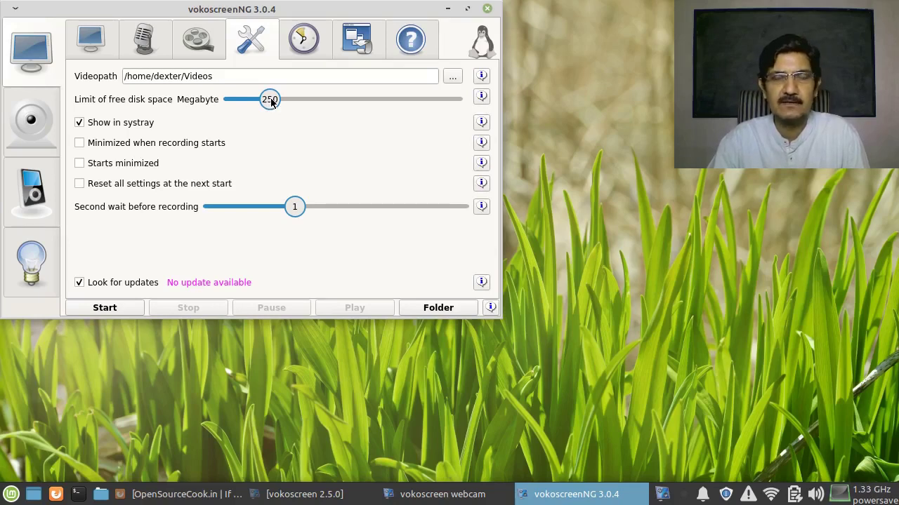
pyautogui.moveTo(272, 103); pyautogui.dragTo(325, 103)
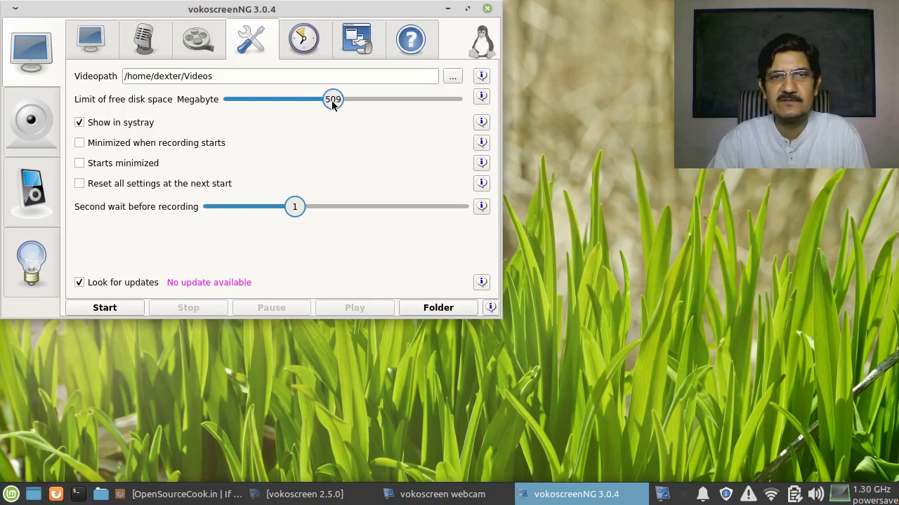
pyautogui.press('Left')
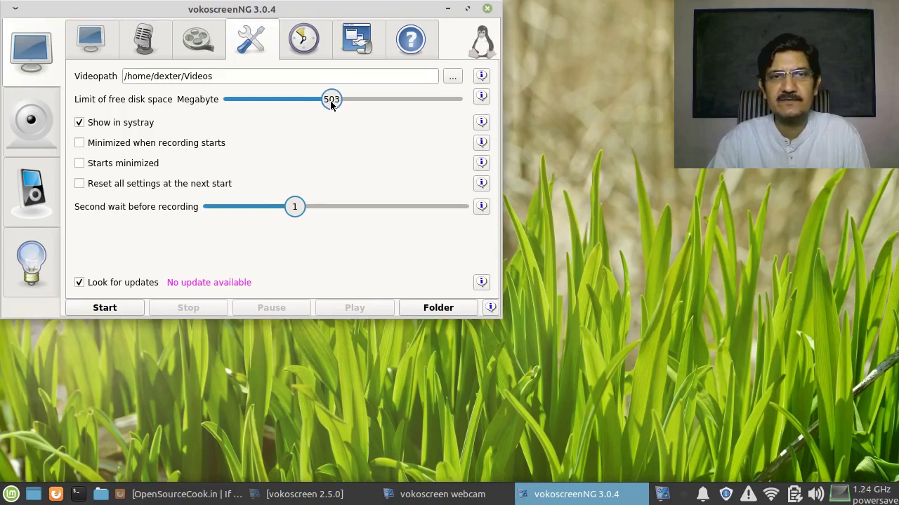
pyautogui.scroll(-1, 330, 103)
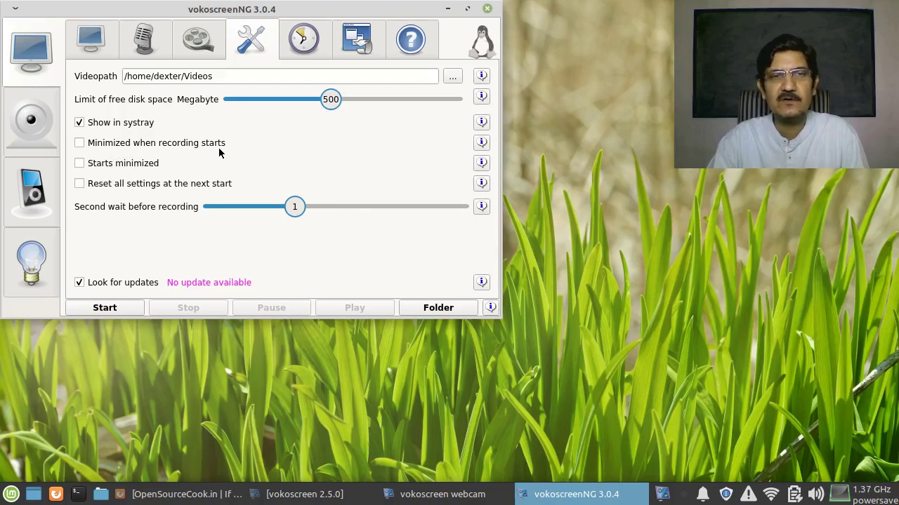
pyautogui.click(93, 145)
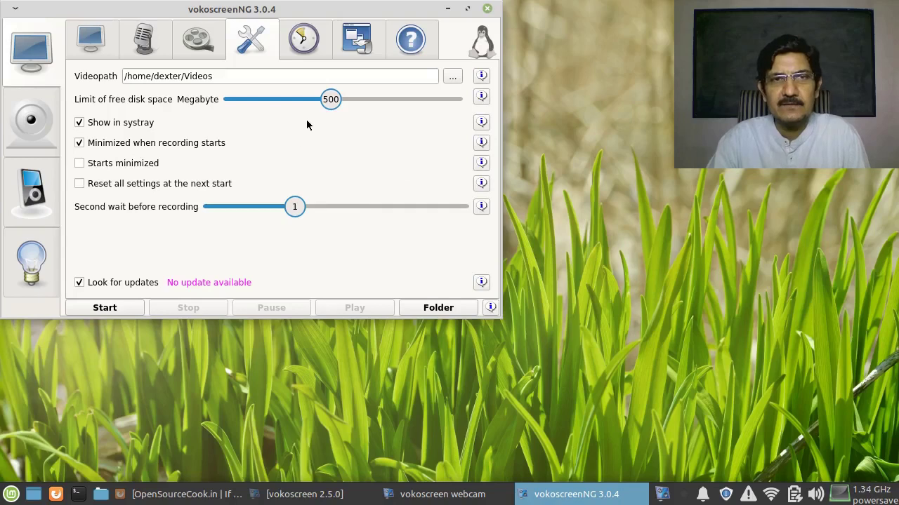
# Review the timer settings, the availability list of formats and codecs, and the help page with its project links
pyautogui.click(309, 38)
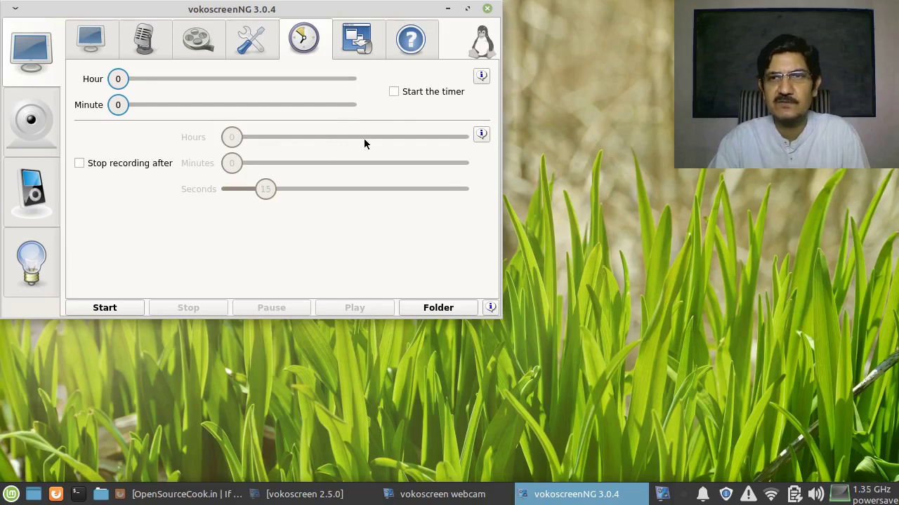
pyautogui.click(357, 39)
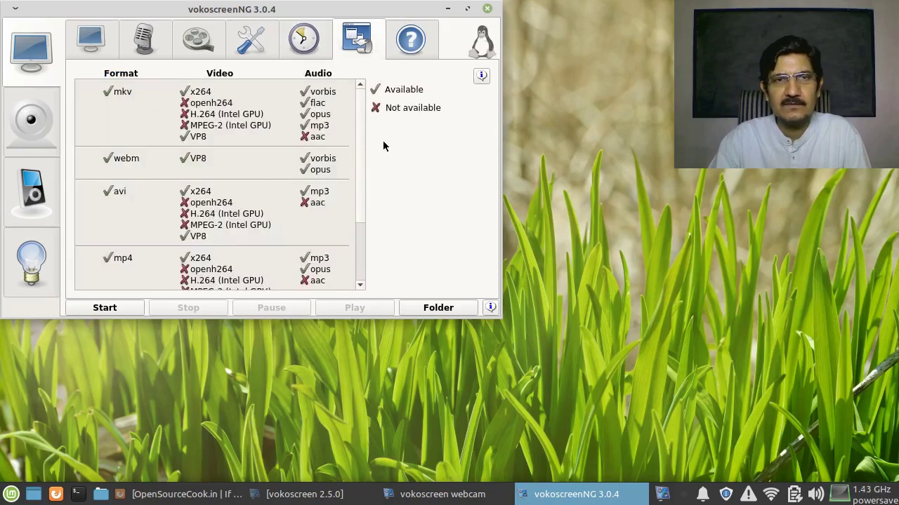
pyautogui.scroll(-2, 355, 200)
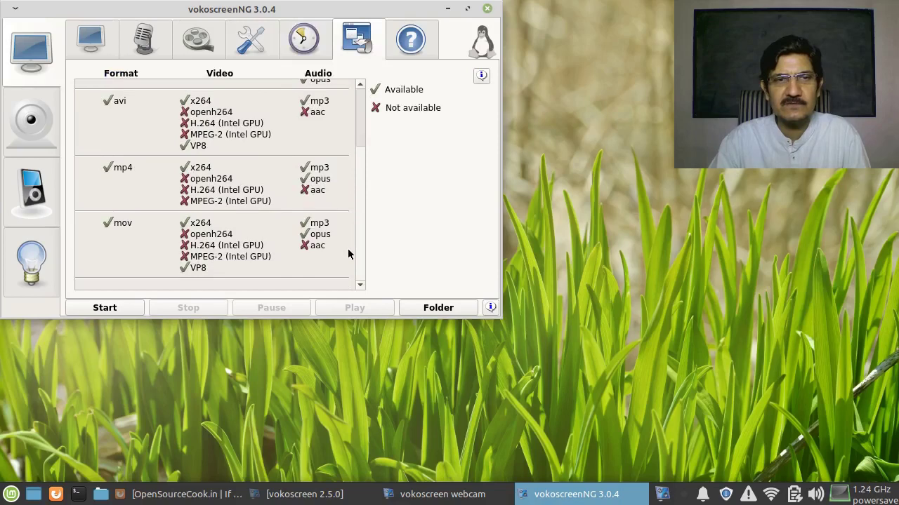
pyautogui.scroll(4, 345, 175)
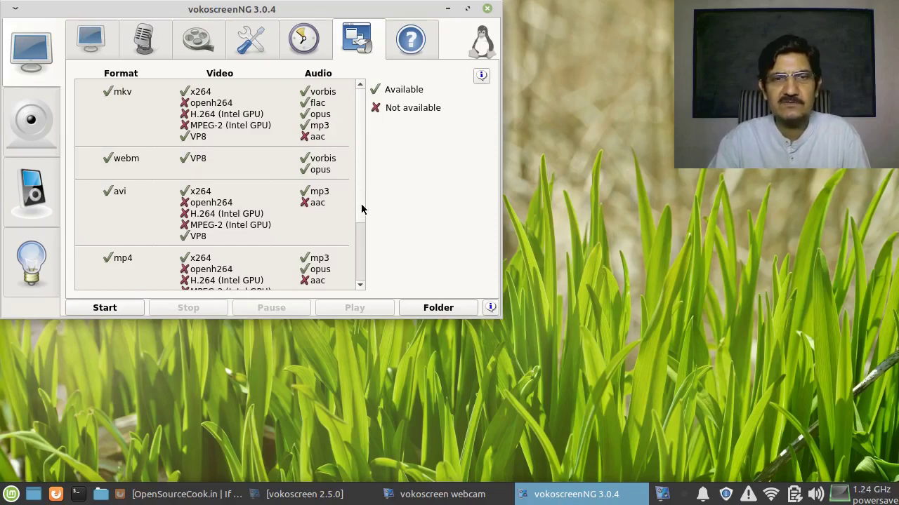
pyautogui.moveTo(363, 198); pyautogui.dragTo(385, 136)
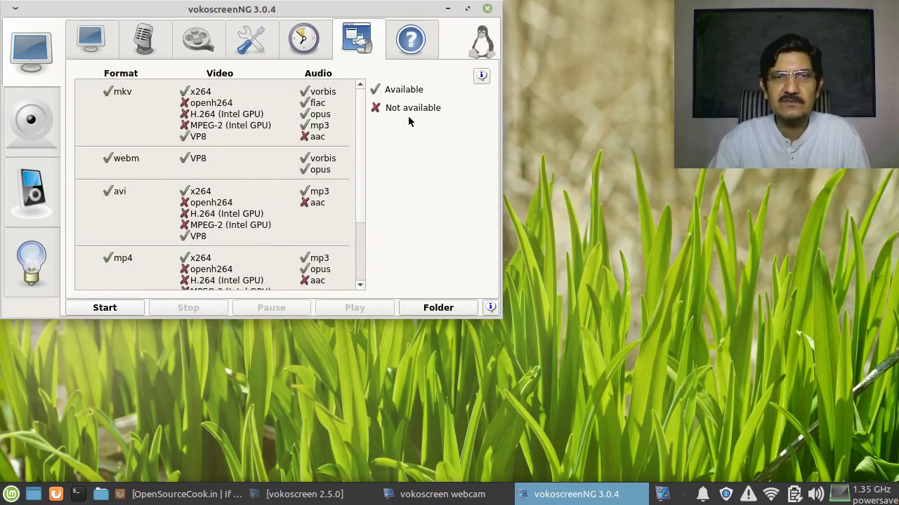
pyautogui.click(414, 44)
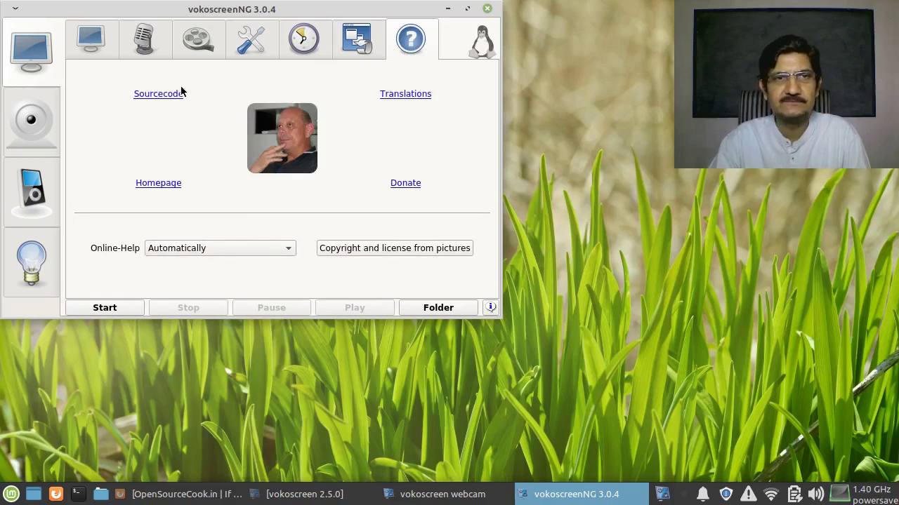
# Open the webcam settings and show the camera preview in an enlarged window
pyautogui.click(90, 53)
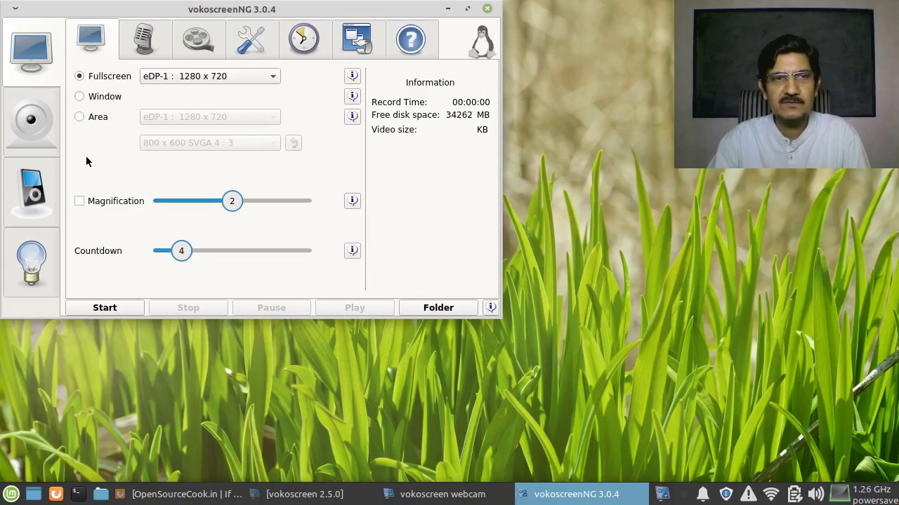
pyautogui.click(44, 133)
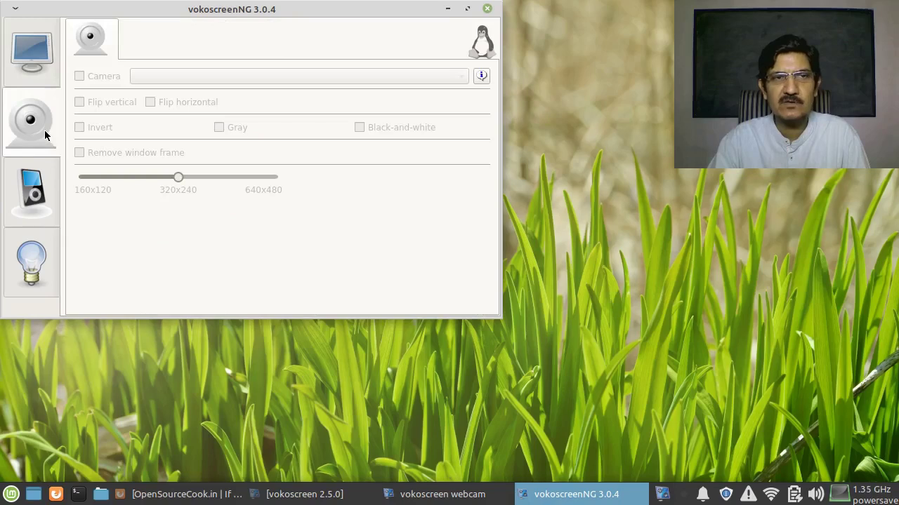
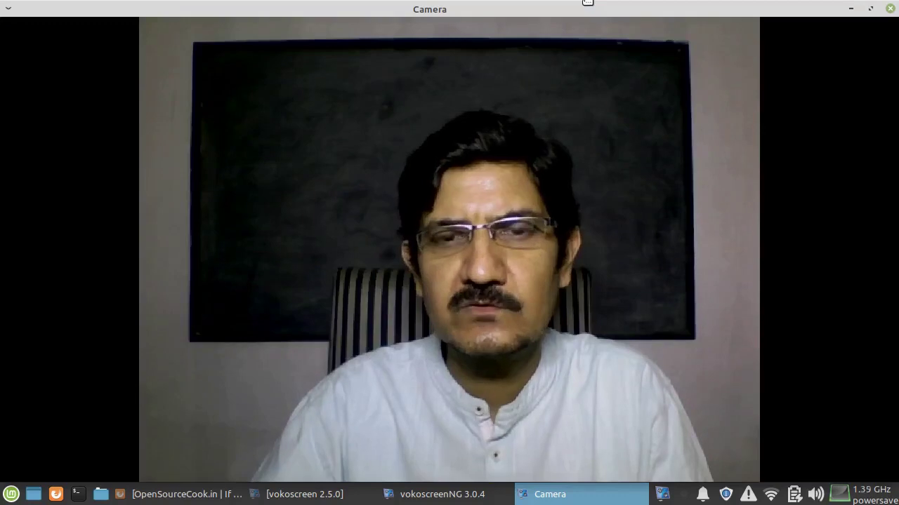
pyautogui.doubleClick(588, 28)
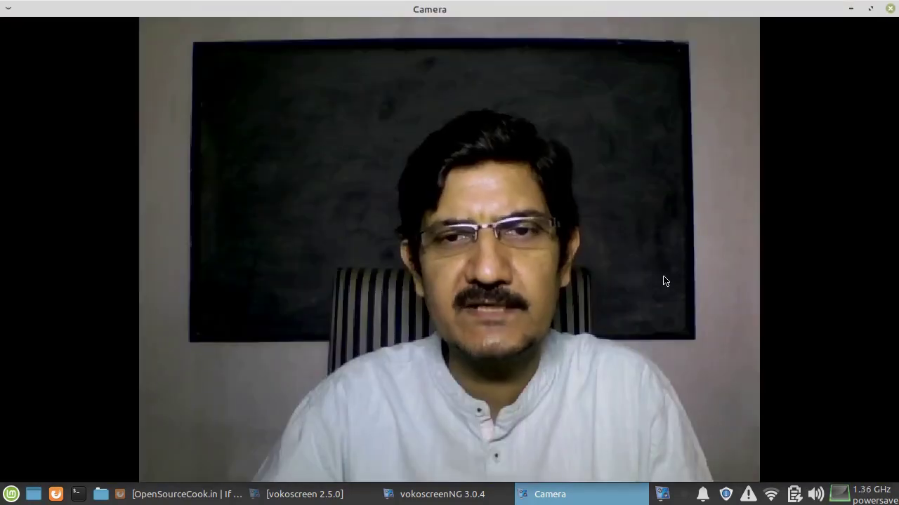
# Restore the camera preview to its small window, move it beside the settings, and toggle the vertical and horizontal flips on and back off
pyautogui.doubleClick(706, 10)
pyautogui.moveTo(629, 76); pyautogui.dragTo(736, 48)
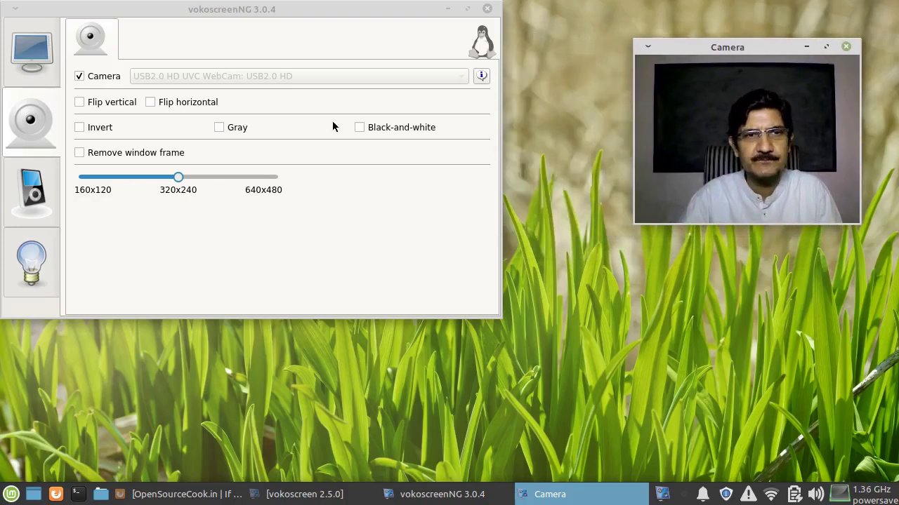
pyautogui.click(80, 103)
pyautogui.click(81, 102)
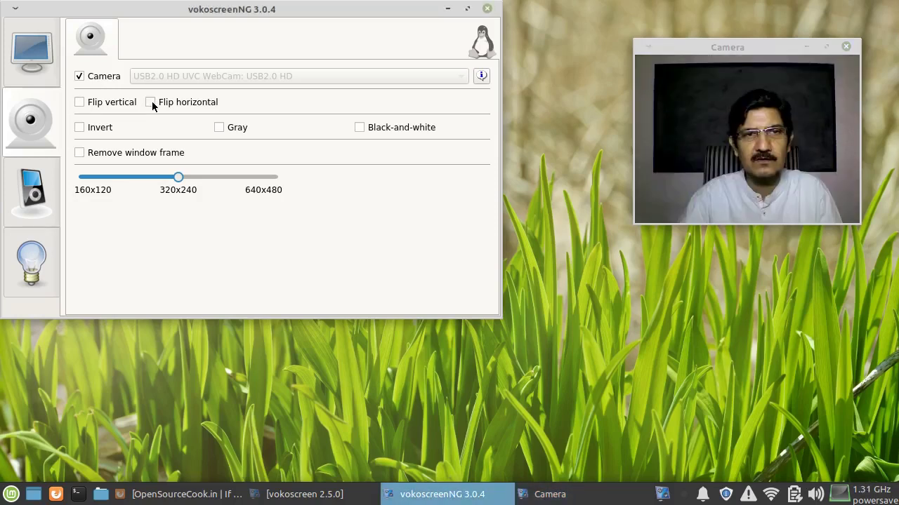
pyautogui.click(151, 103)
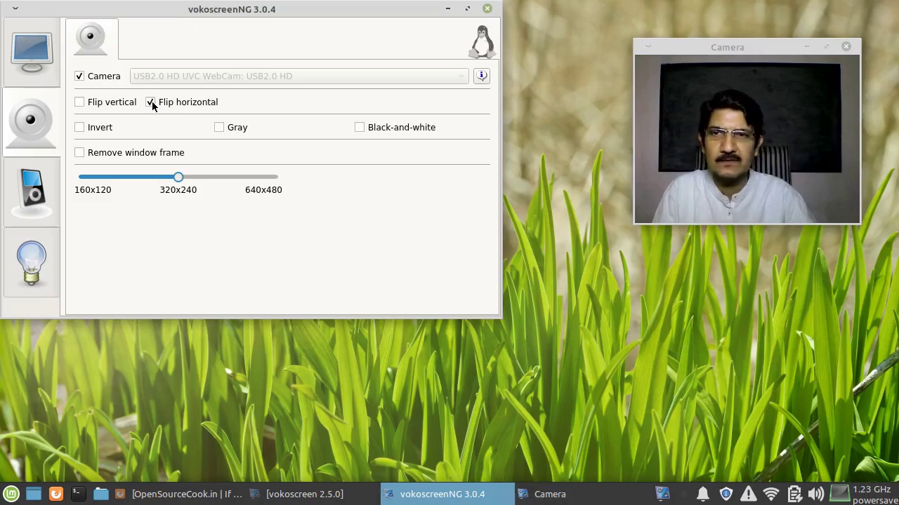
pyautogui.click(151, 103)
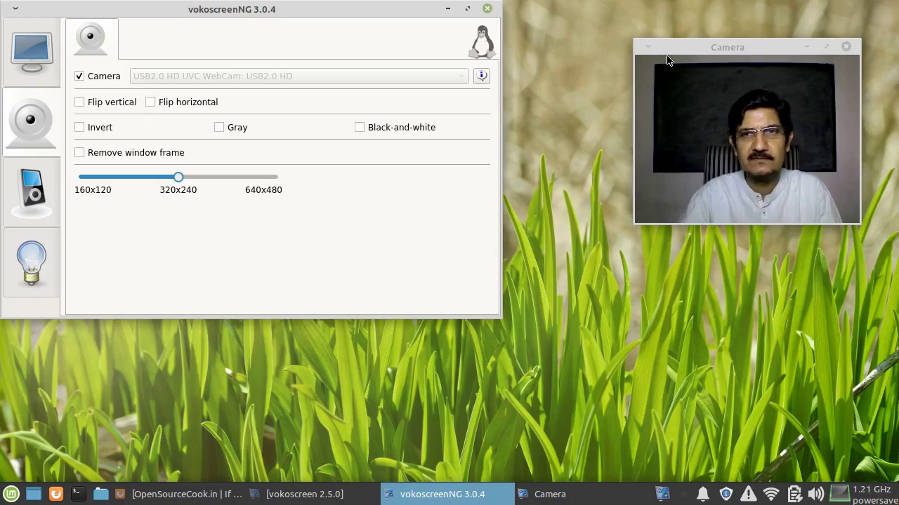
# Try the camera preview sizes 160x120 and 640x480, and return the size to 320x240
pyautogui.moveTo(681, 50); pyautogui.dragTo(672, 45)
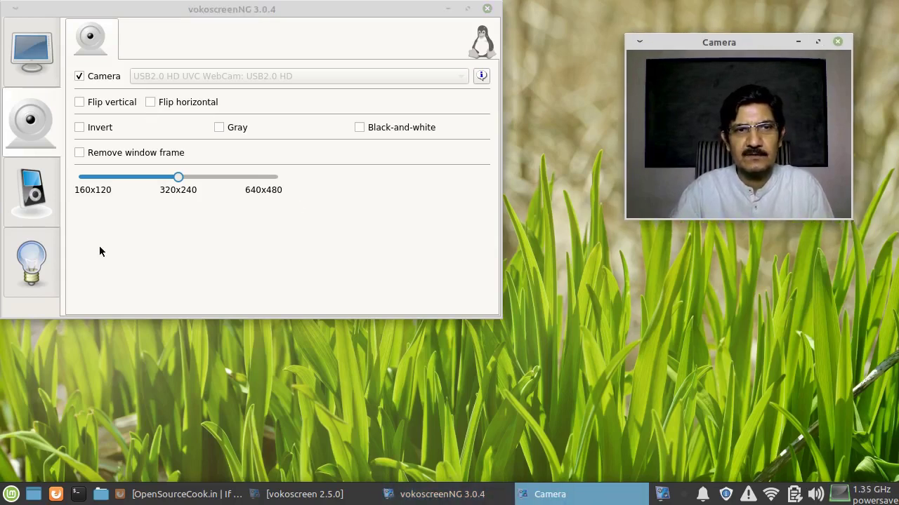
pyautogui.click(81, 179)
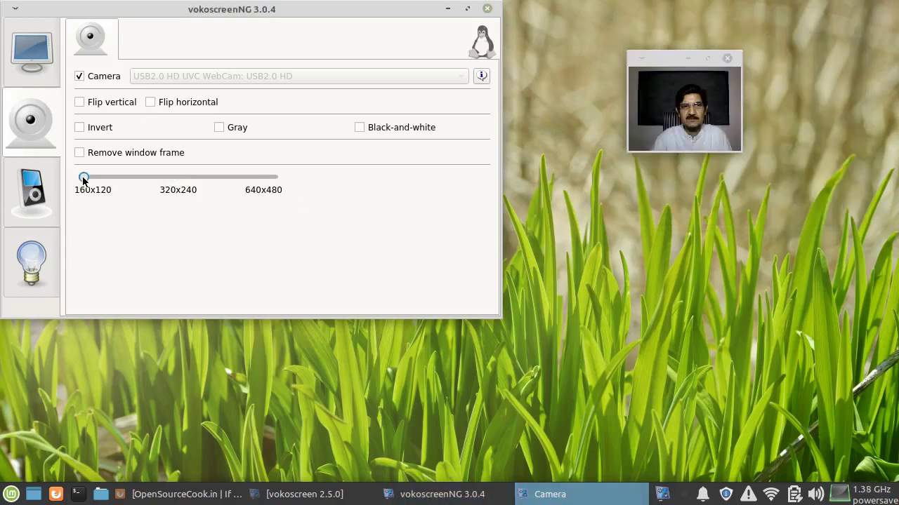
pyautogui.click(169, 179)
pyautogui.click(271, 179)
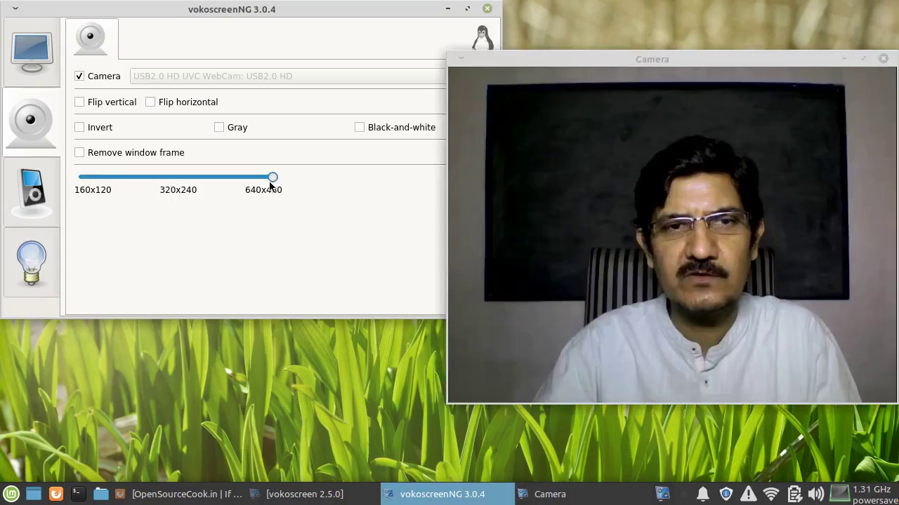
pyautogui.click(197, 178)
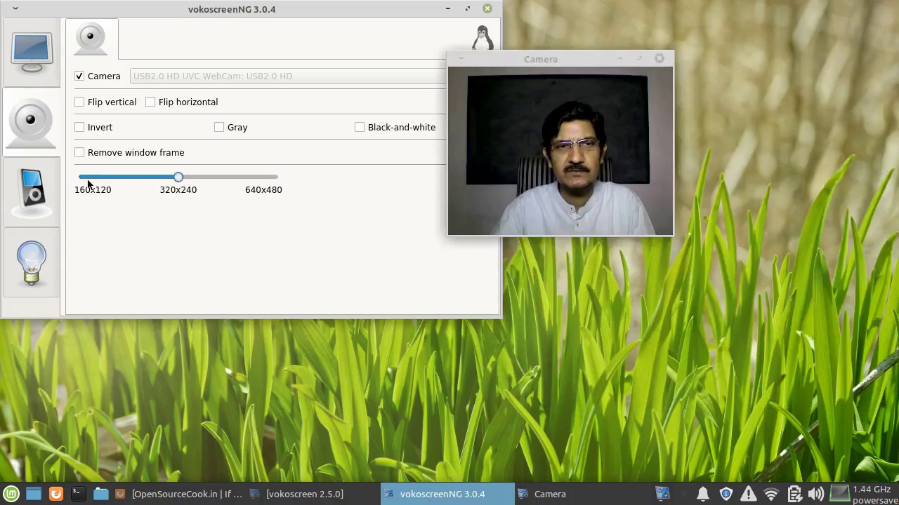
pyautogui.click(275, 178)
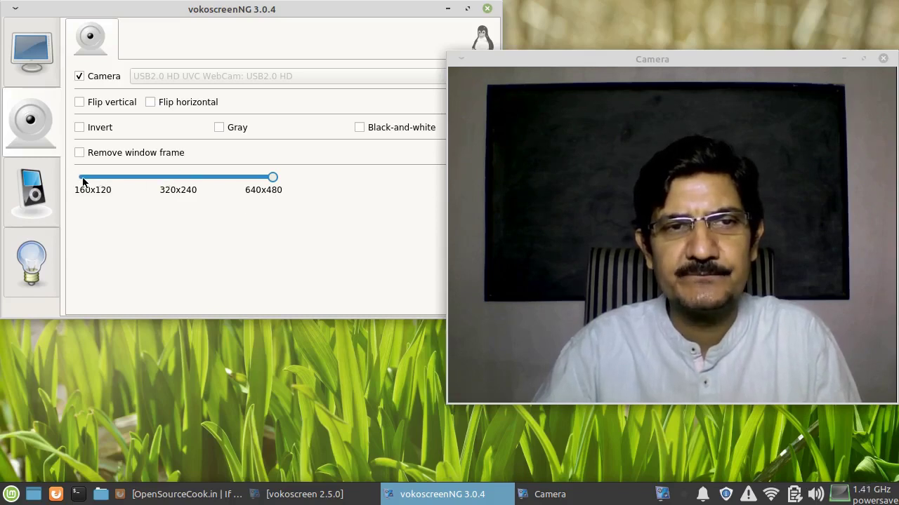
pyautogui.click(177, 177)
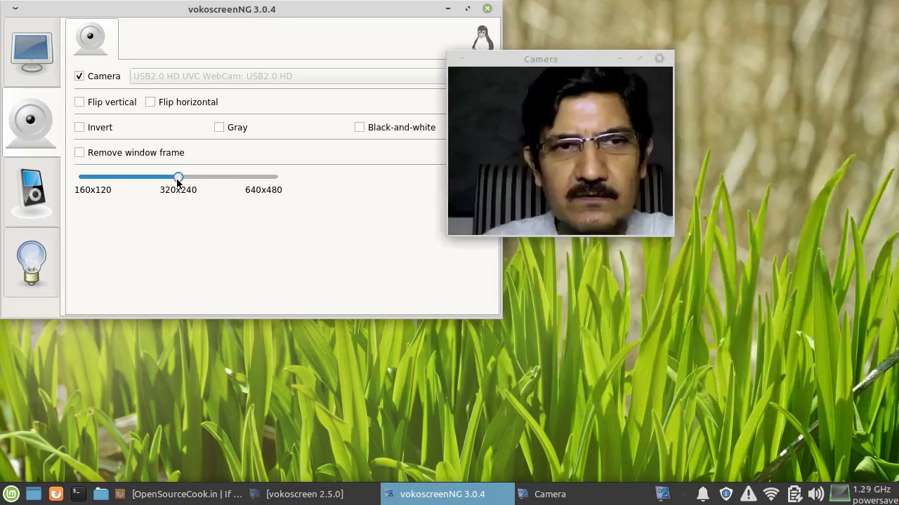
# Move the camera preview to the upper-right corner of the desktop and remove its window frame
pyautogui.moveTo(526, 61); pyautogui.dragTo(628, 41)
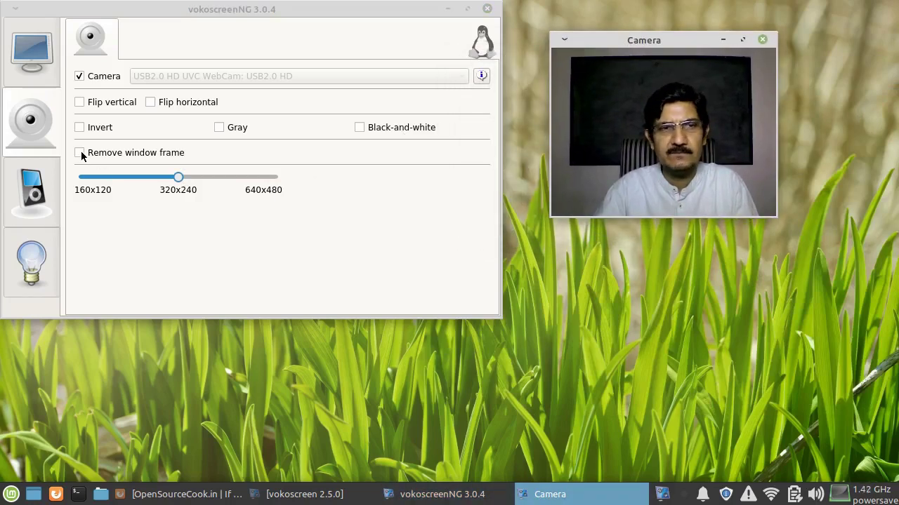
pyautogui.moveTo(619, 41); pyautogui.dragTo(742, 14)
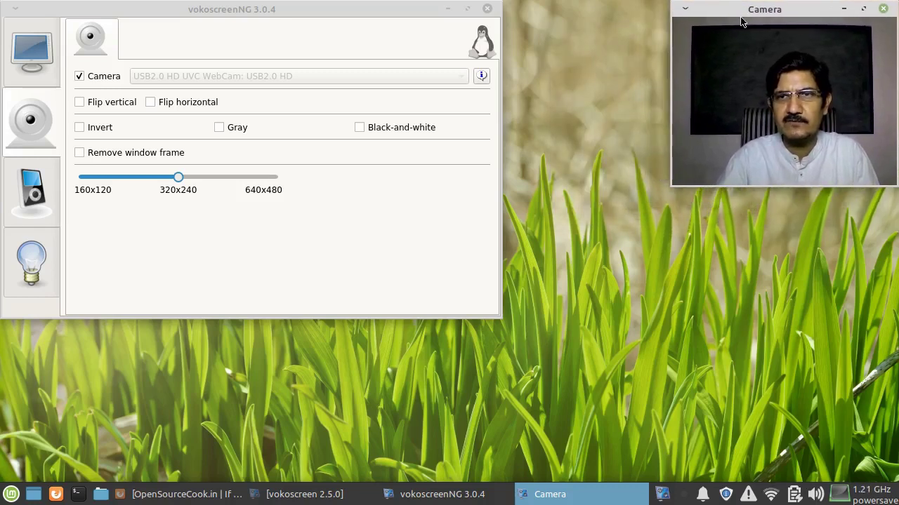
pyautogui.click(130, 156)
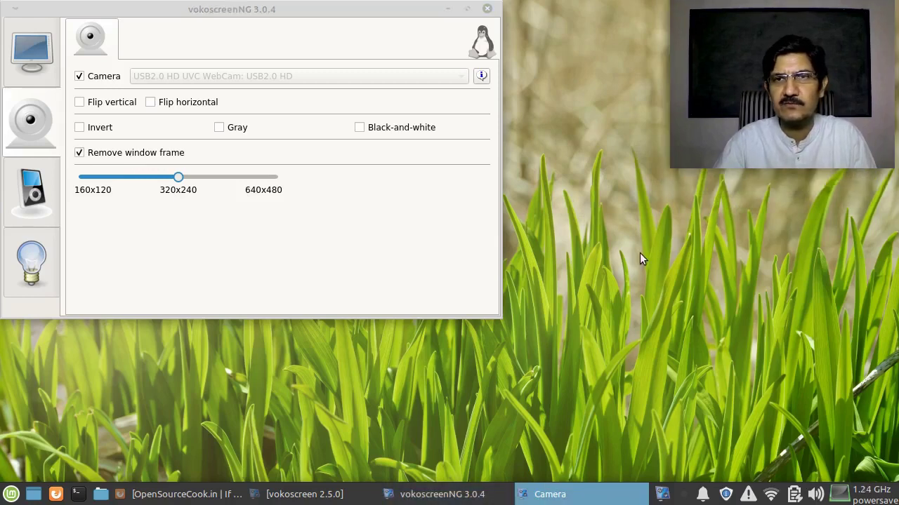
# Switch the camera preview to fullscreen from its own settings dialog, and return to the small view beside the vokoscreenNG window
pyautogui.rightClick(718, 108)
pyautogui.moveTo(798, 139); pyautogui.dragTo(652, 135)
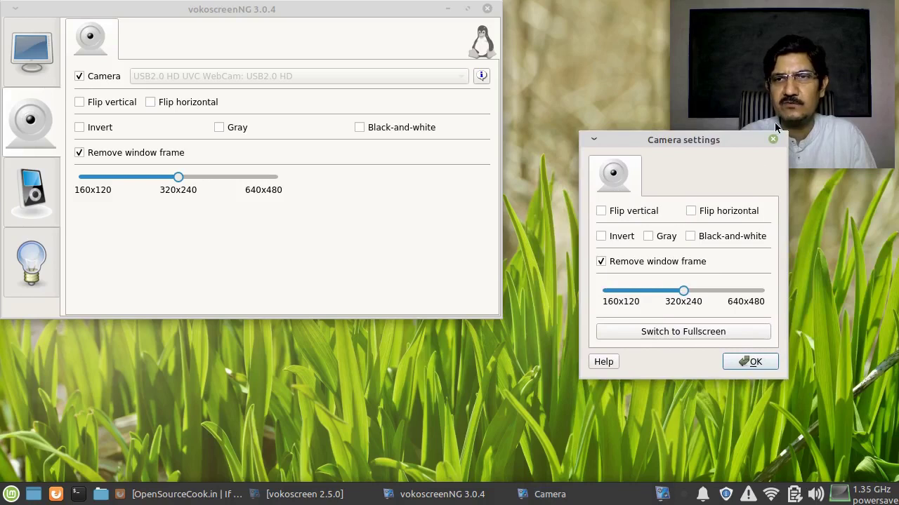
pyautogui.click(659, 332)
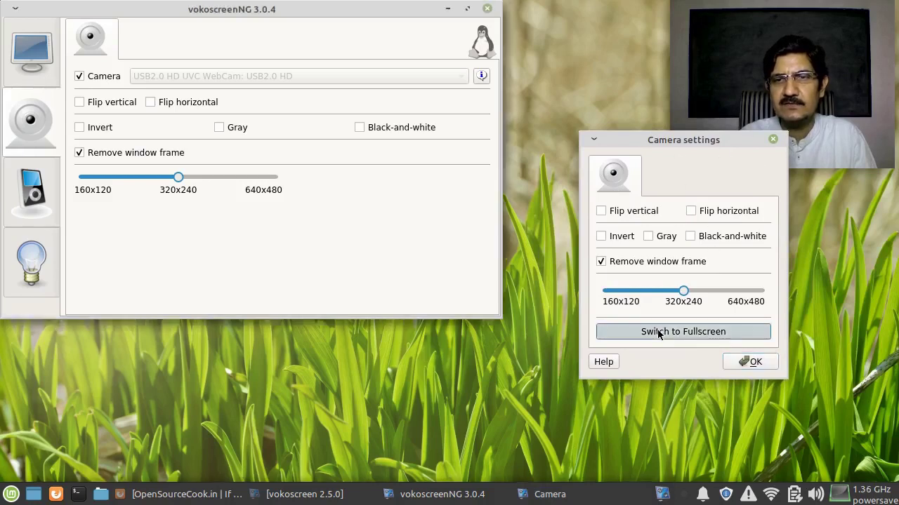
pyautogui.click(449, 10)
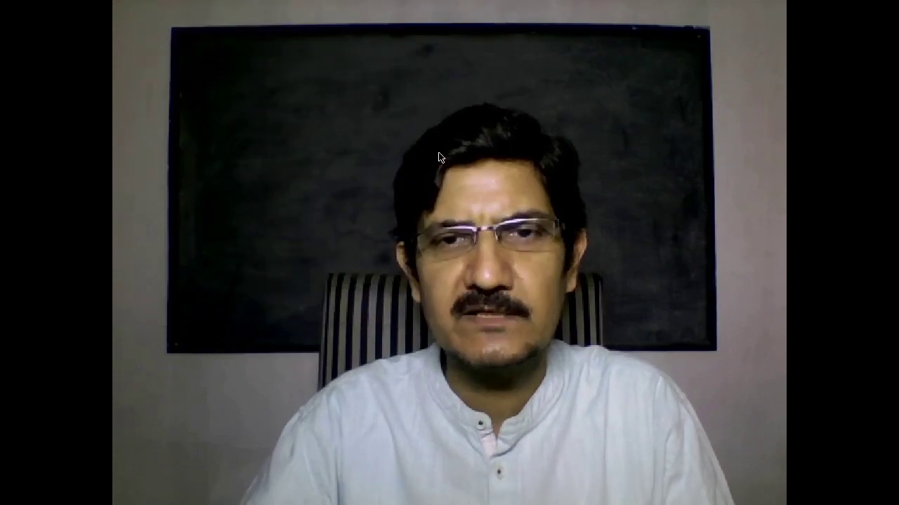
pyautogui.click(438, 157)
pyautogui.click(548, 307)
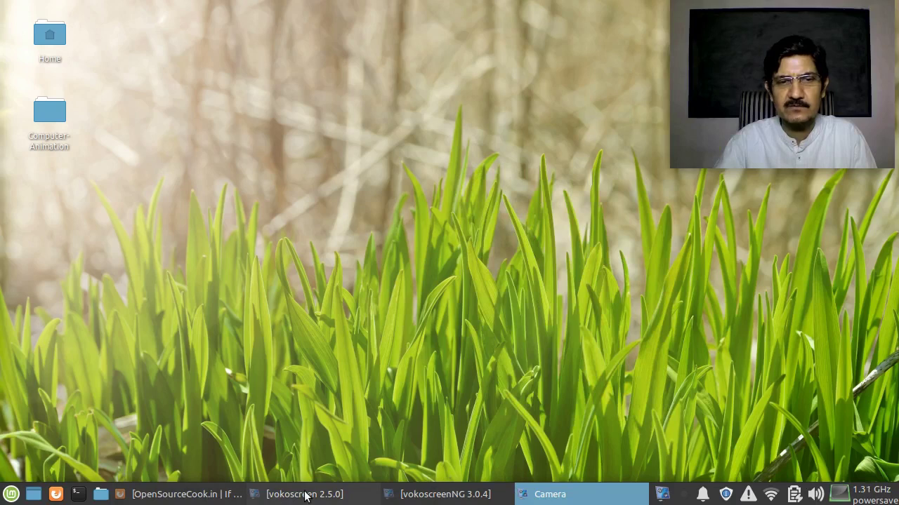
pyautogui.click(421, 494)
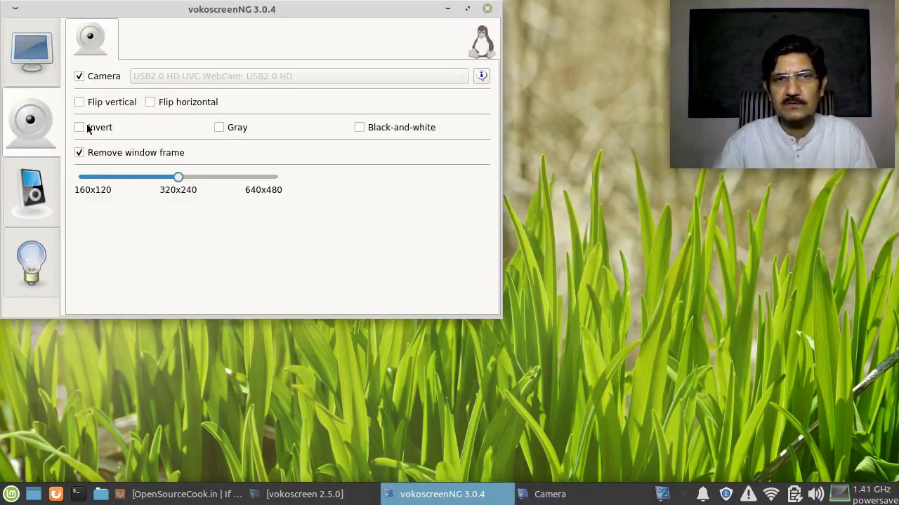
# Toggle the black-and-white and gray effects of the camera image on and back off
pyautogui.click(359, 127)
pyautogui.click(360, 128)
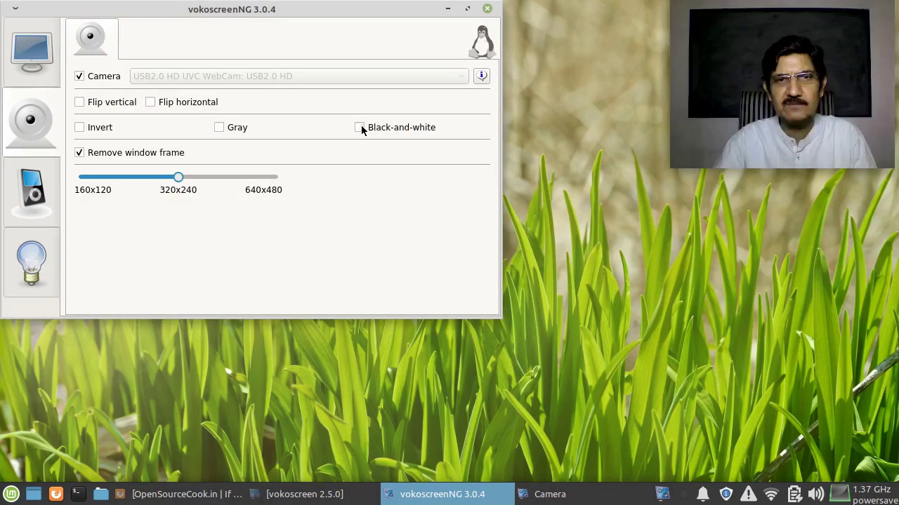
pyautogui.click(219, 127)
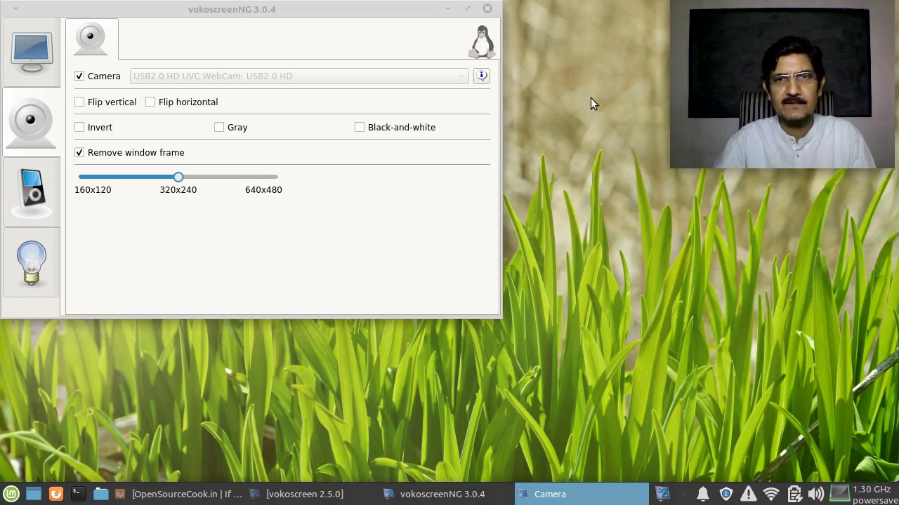
# Bring back the camera preview's window frame from its own settings dialog and minimize the preview
pyautogui.rightClick(677, 98)
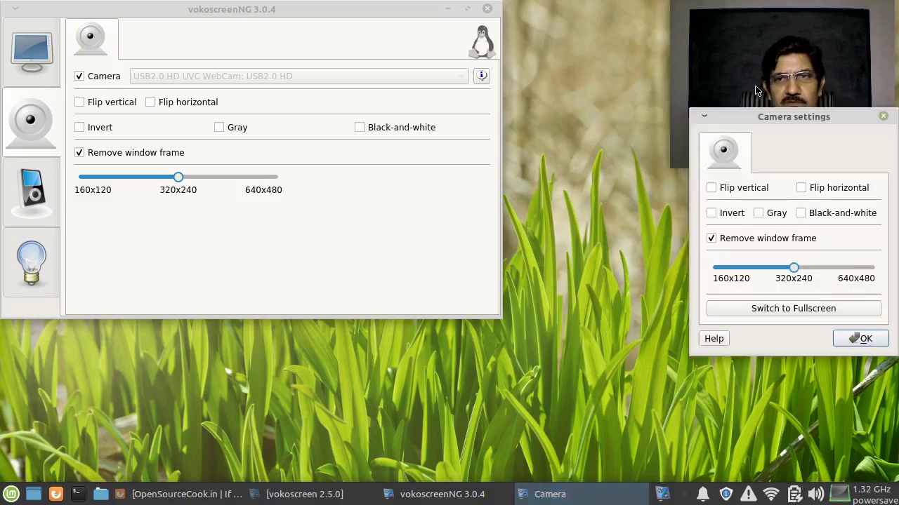
pyautogui.click(739, 240)
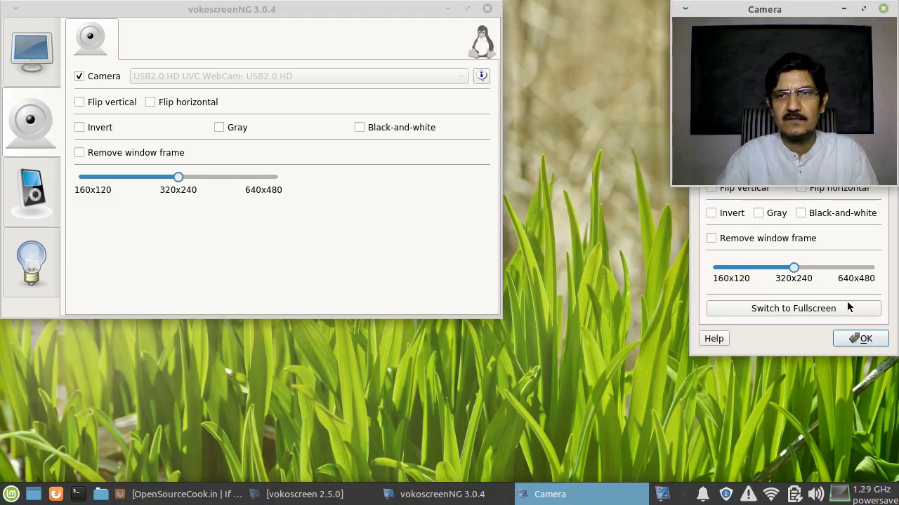
pyautogui.click(852, 339)
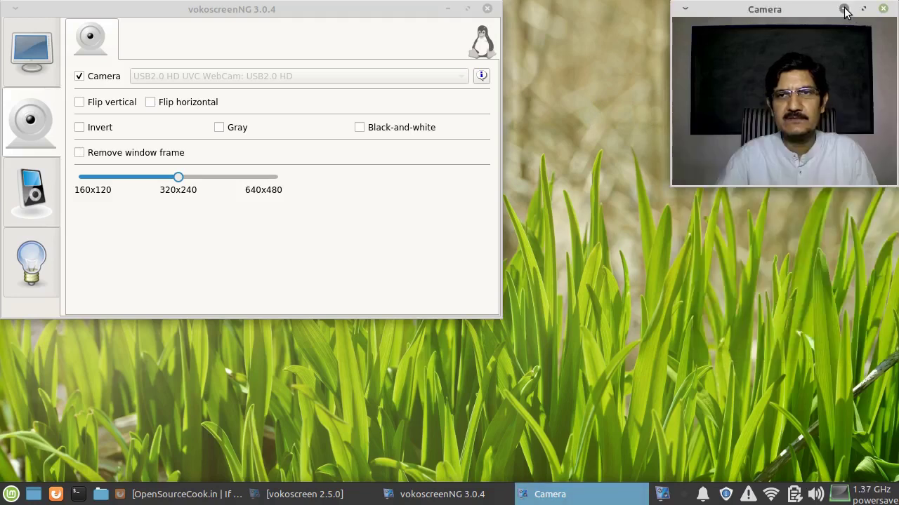
pyautogui.click(843, 9)
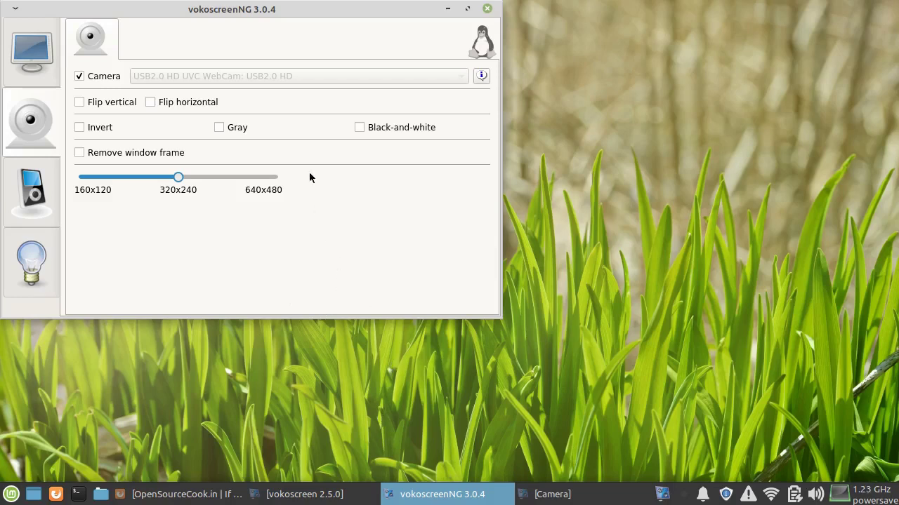
# Show and hide the vokoscreenNG and vokoscreen 2.5.0 windows, and restore the minimized camera preview
pyautogui.click(424, 500)
pyautogui.click(424, 500)
pyautogui.click(290, 497)
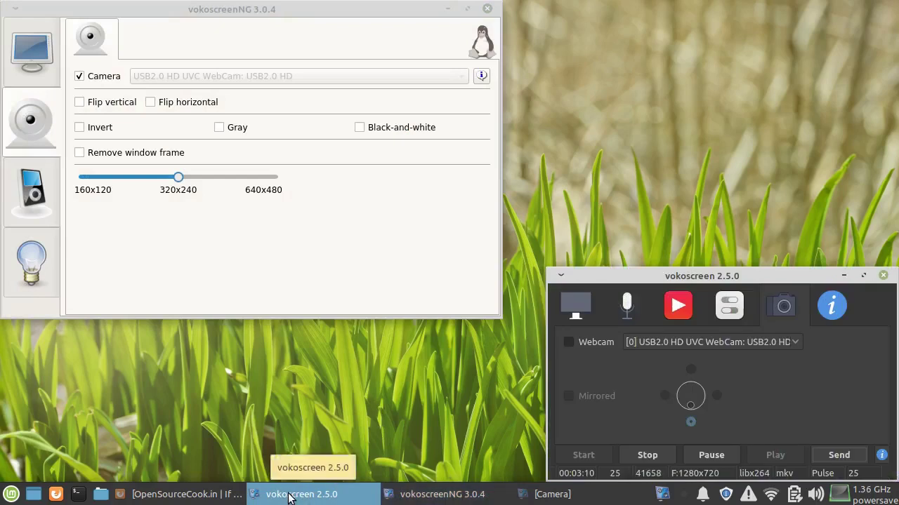
pyautogui.click(290, 495)
pyautogui.click(551, 495)
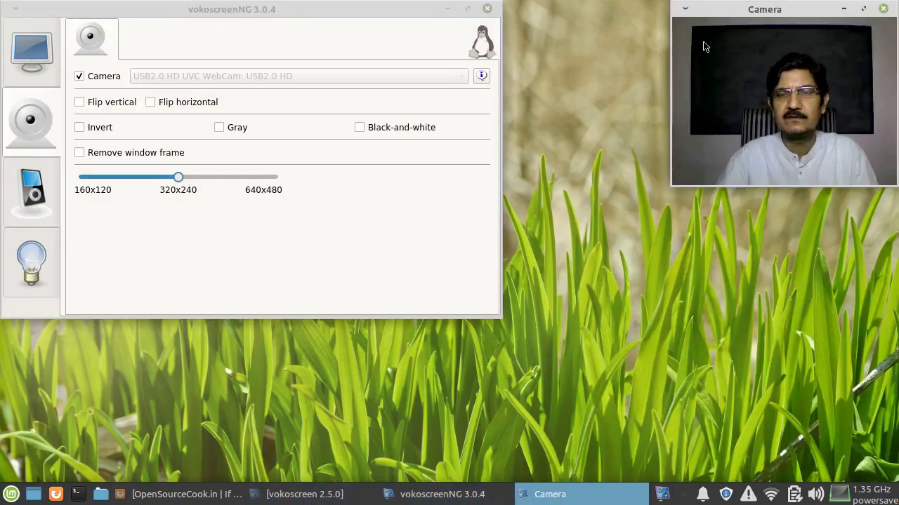
# Remove the window frame of the camera preview using its own camera settings dialog
pyautogui.click(752, 73)
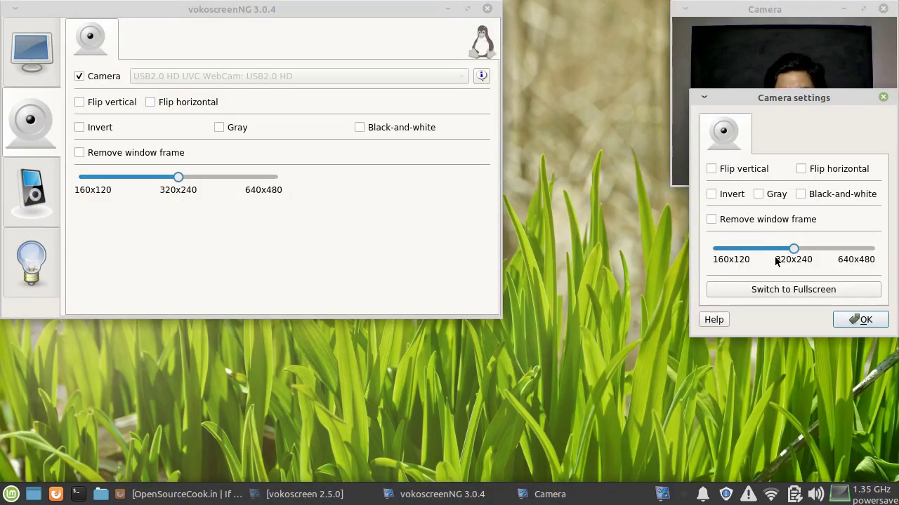
pyautogui.click(761, 219)
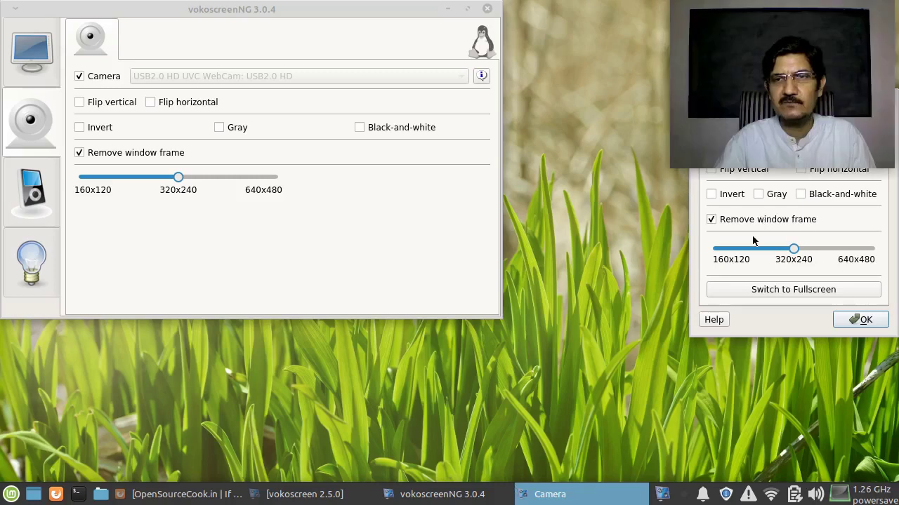
pyautogui.click(861, 319)
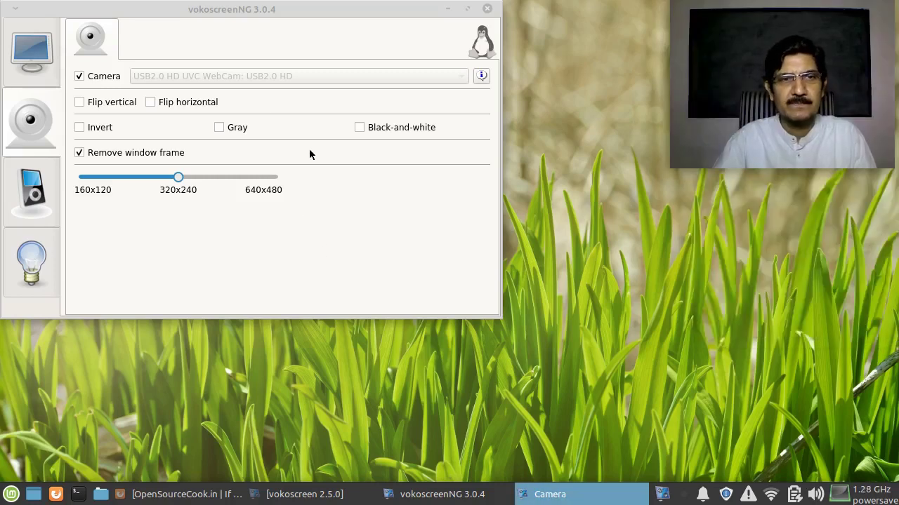
# Review the built-in player and the log report page, and return to the camera settings
pyautogui.click(33, 184)
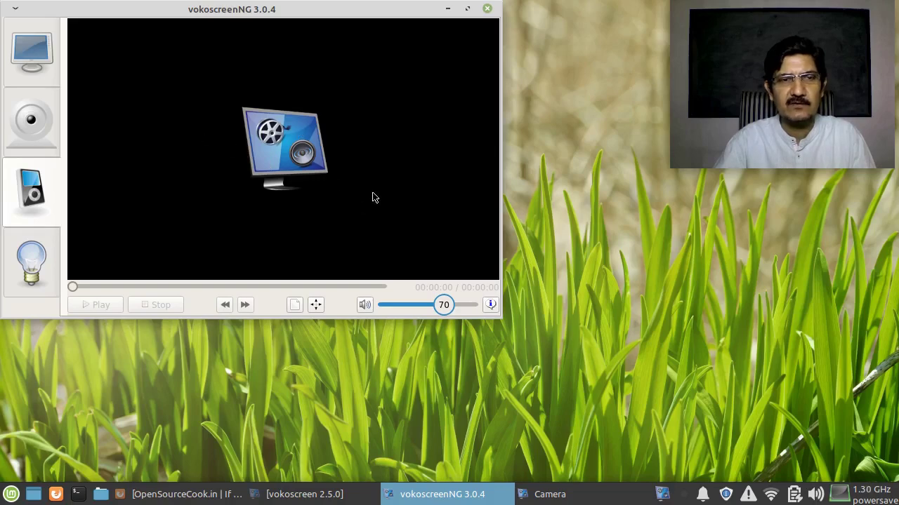
pyautogui.click(30, 270)
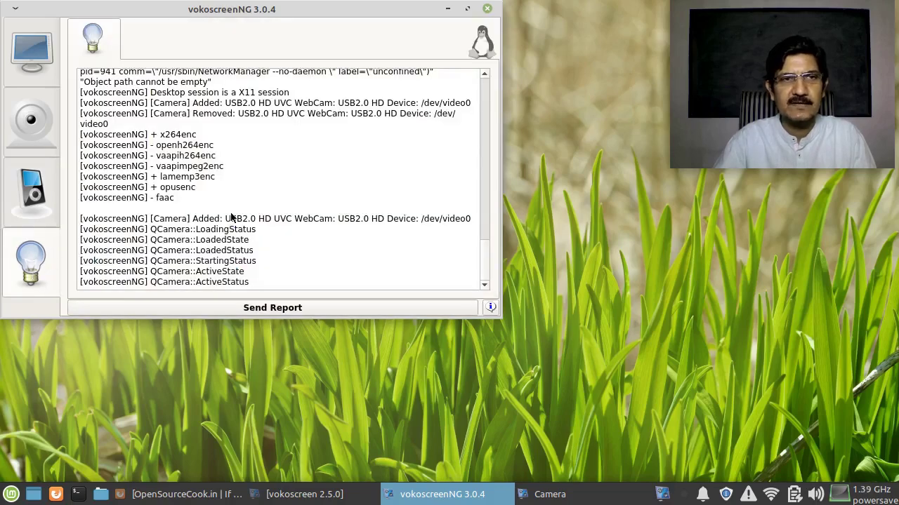
pyautogui.scroll(7, 230, 214)
pyautogui.scroll(-4, 161, 184)
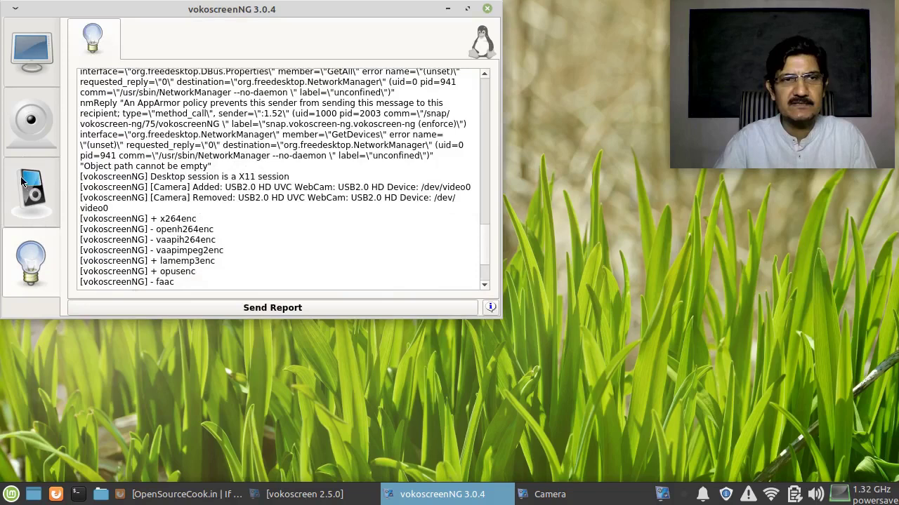
pyautogui.click(23, 127)
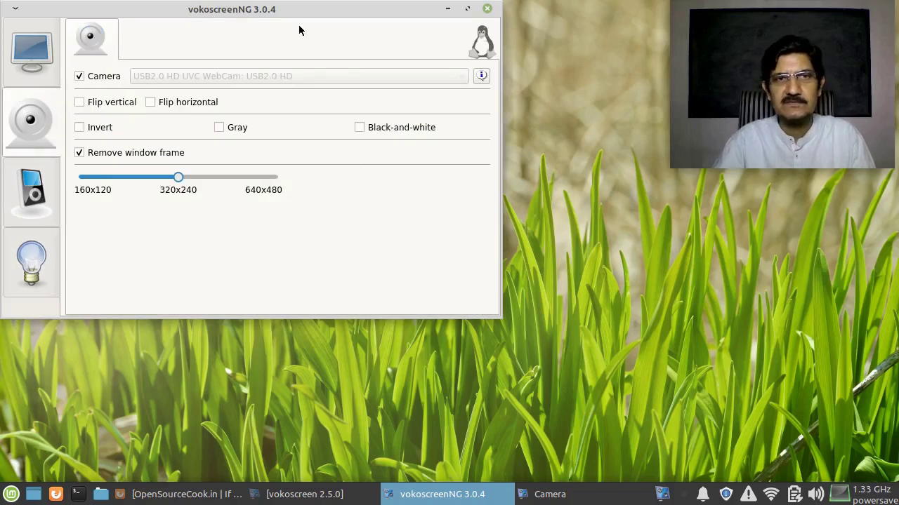
pyautogui.moveTo(288, 19); pyautogui.dragTo(382, 21)
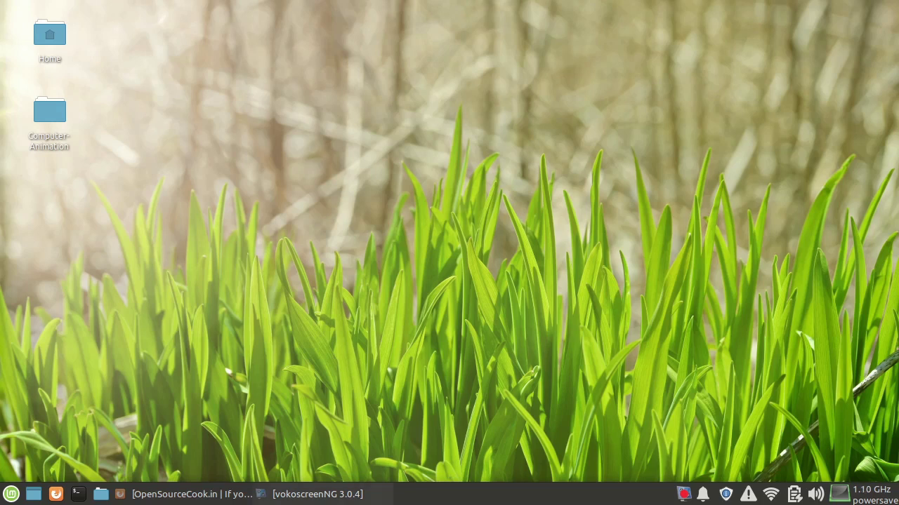
# Restore the vokoscreenNG window and turn on the USB2.0 HD UVC WebCam preview while recording continues
pyautogui.click(318, 494)
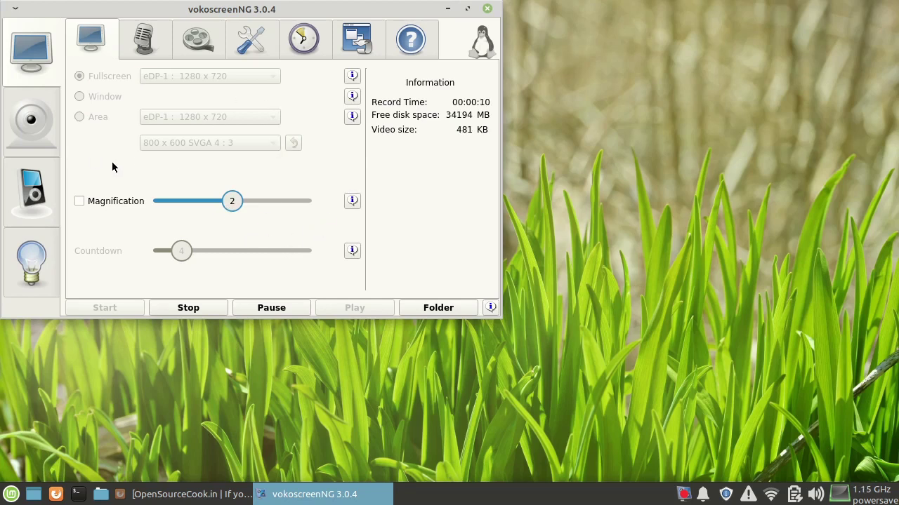
pyautogui.click(21, 124)
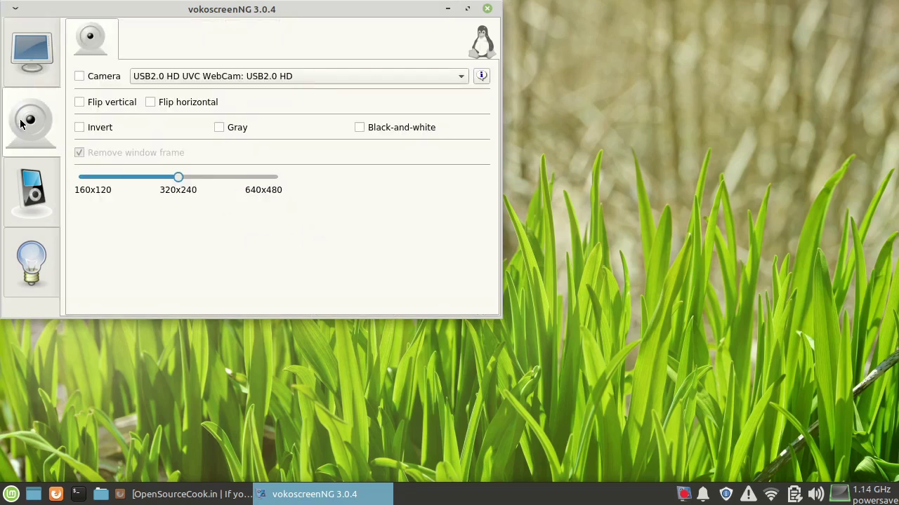
pyautogui.click(105, 79)
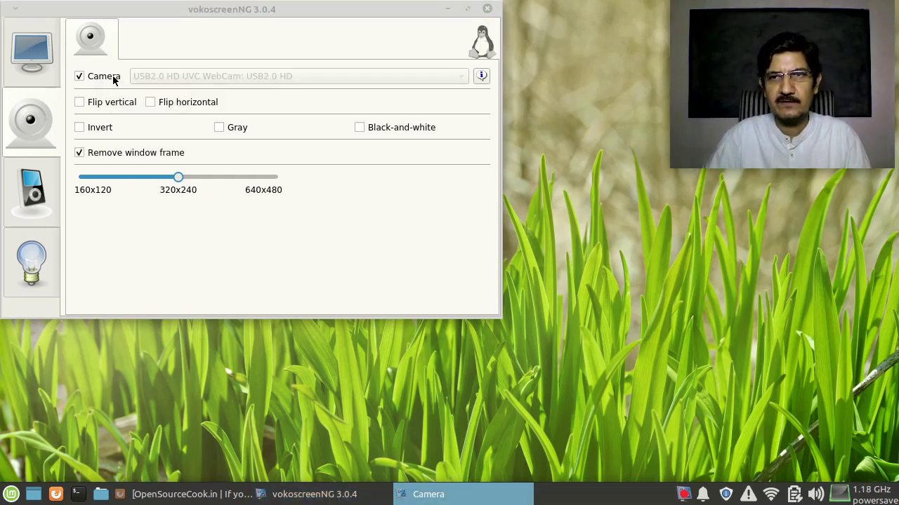
# Toggle the camera preview off and back on twice during the recording
pyautogui.click(113, 80)
pyautogui.click(113, 80)
pyautogui.click(113, 80)
pyautogui.click(114, 80)
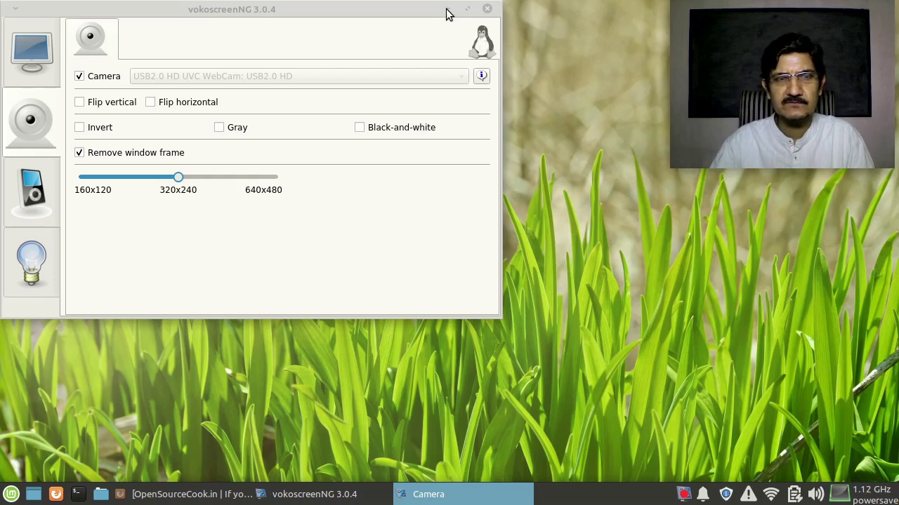
# Pause the recording from the screen settings, and minimize vokoscreenNG to show the 01-Intro-to-sections.odp title slide in LibreOffice Impress
pyautogui.click(40, 59)
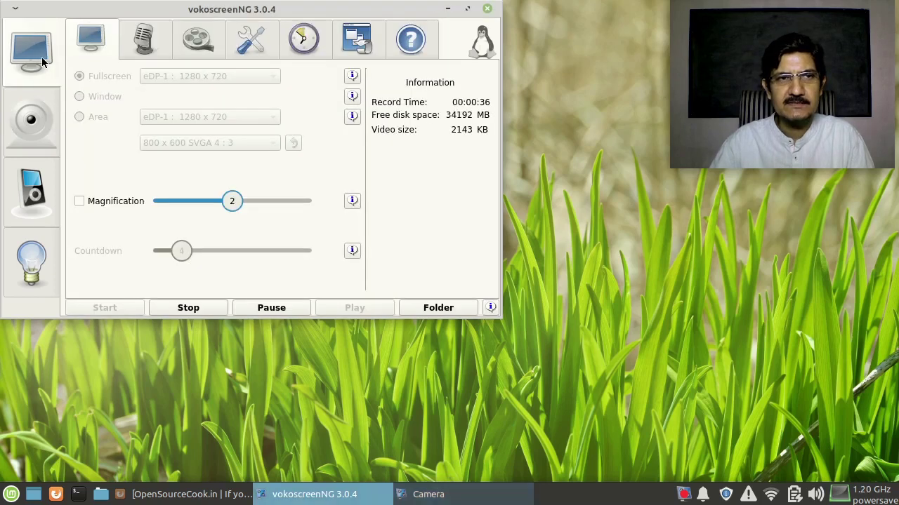
pyautogui.click(278, 311)
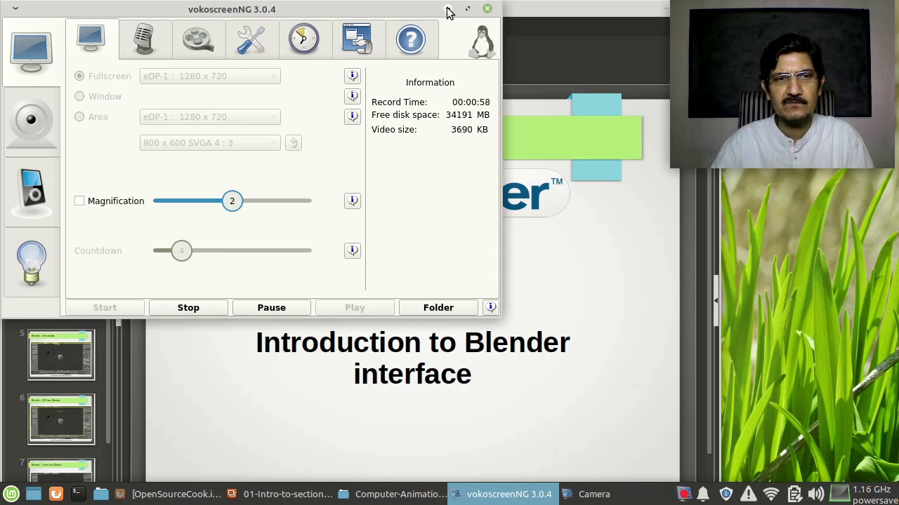
pyautogui.click(448, 10)
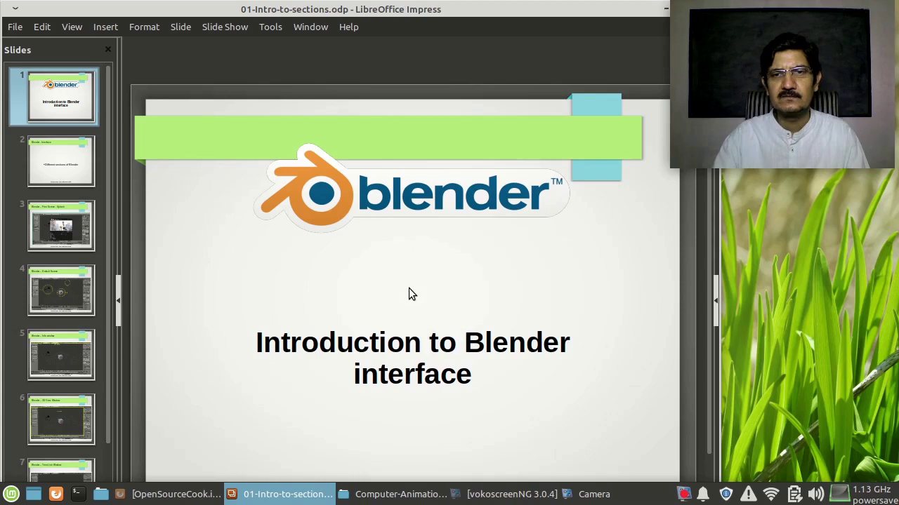
pyautogui.scroll(-1, 411, 294)
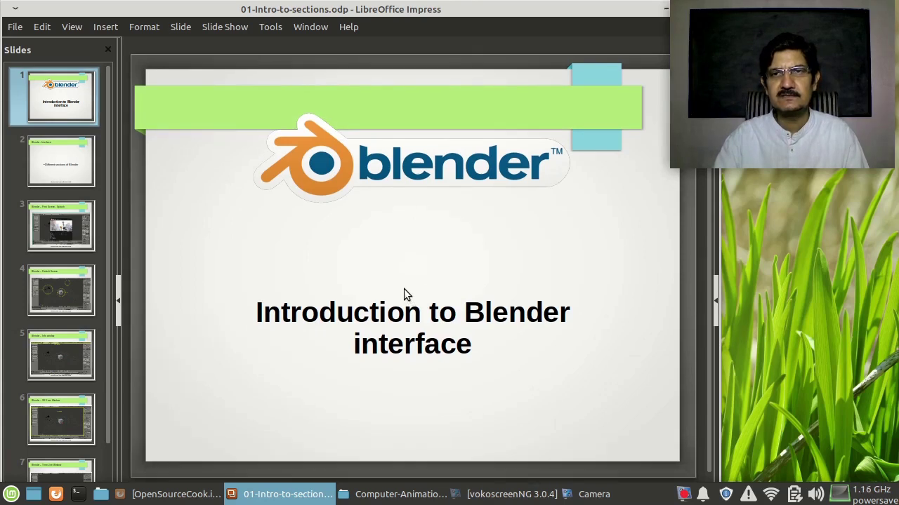